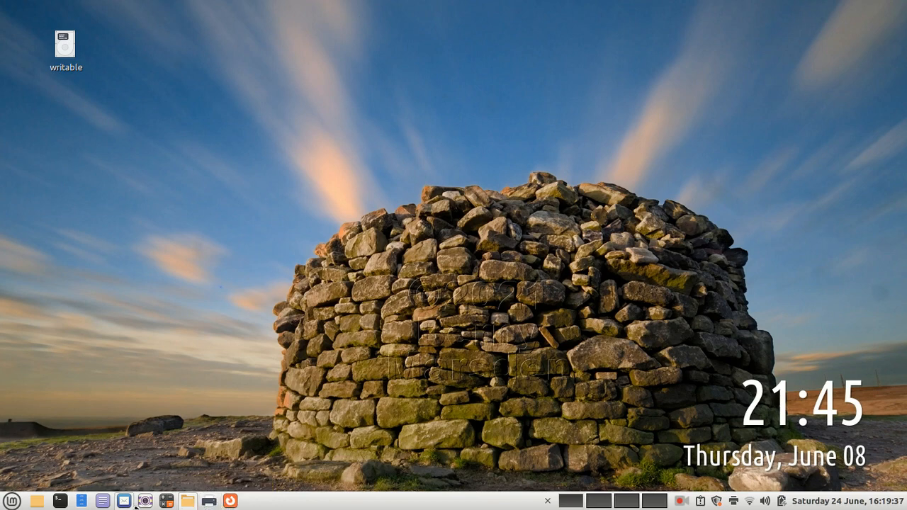
# - Open the writable drive's folder and view the finished picture Float.jpg
pyautogui.moveTo(182, 501)
pyautogui.click(177, 467)
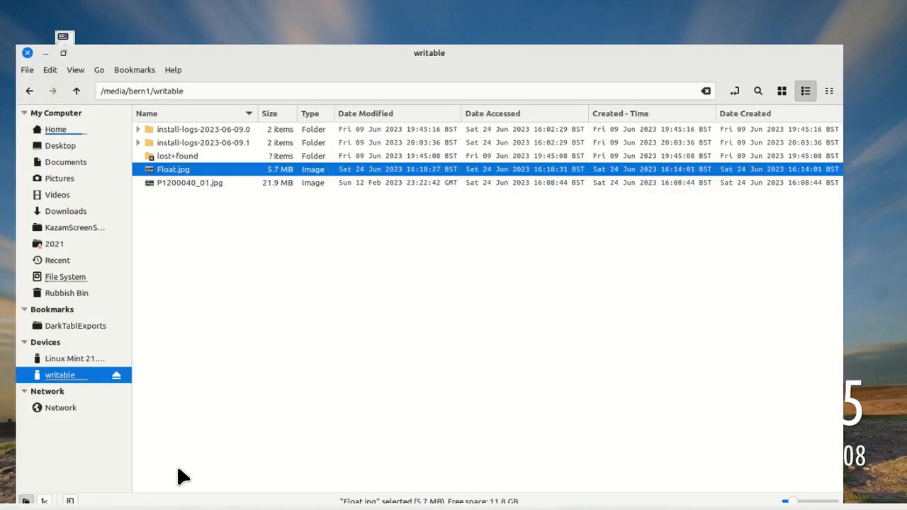
pyautogui.doubleClick(175, 141)
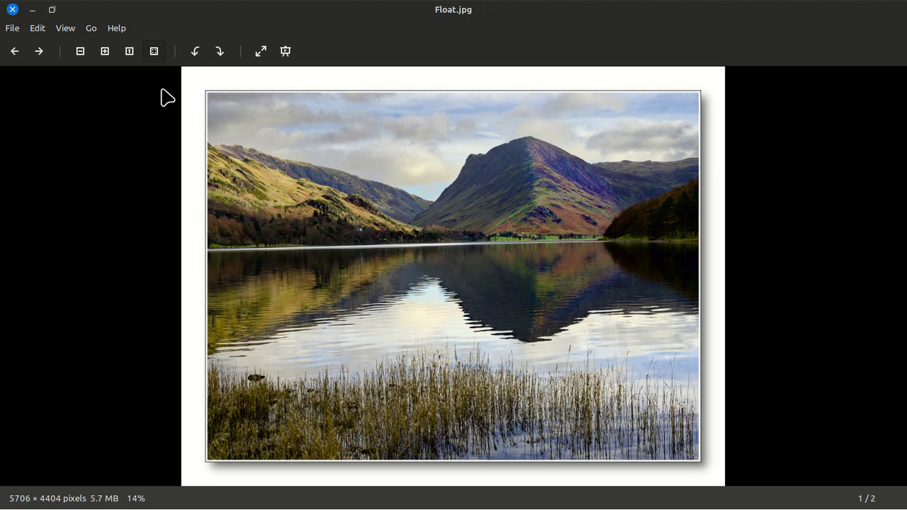
# - Examine the border lines, white mount and drop shadow of Float.jpg at several magnifications, and close the picture
pyautogui.click(105, 51)
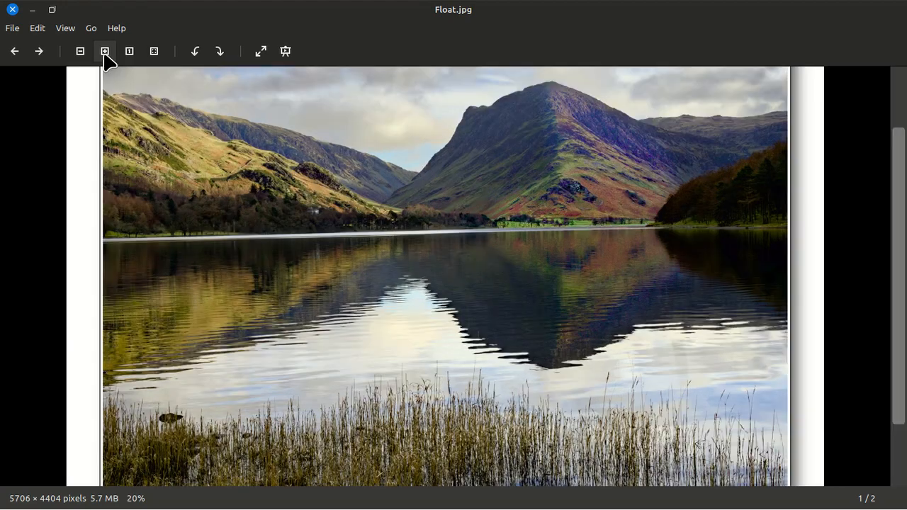
pyautogui.click(105, 51)
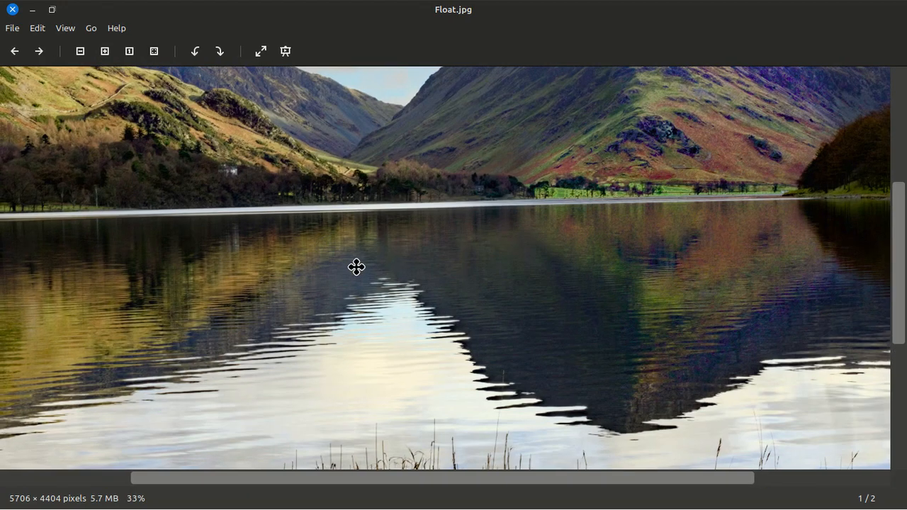
pyautogui.moveTo(356, 267); pyautogui.dragTo(670, 269)
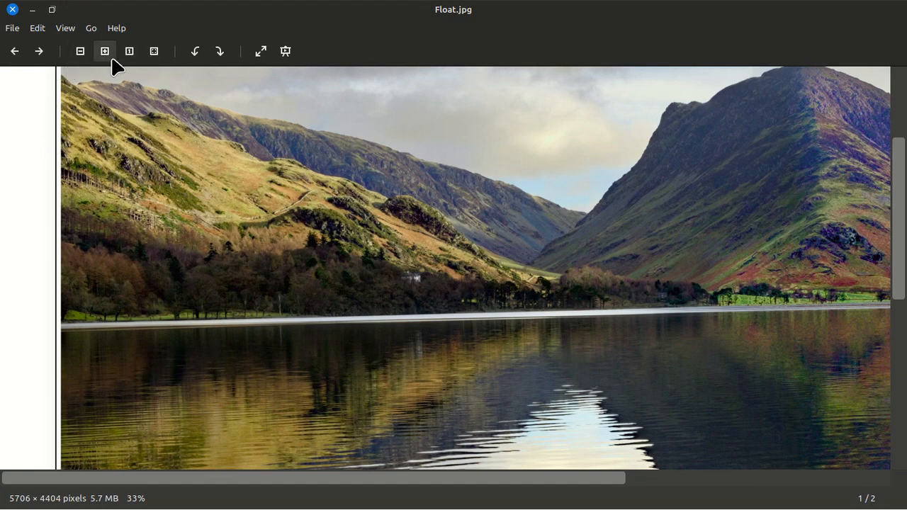
pyautogui.click(80, 53)
pyautogui.click(80, 53)
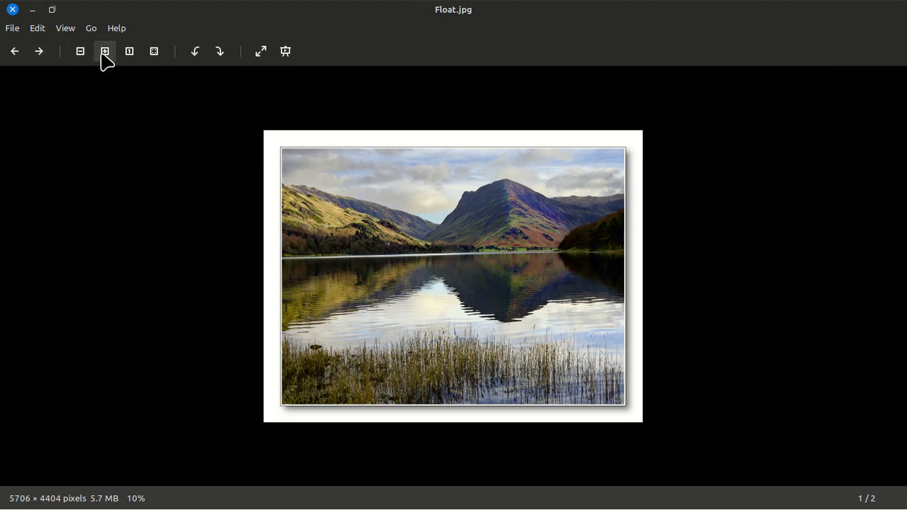
pyautogui.click(105, 53)
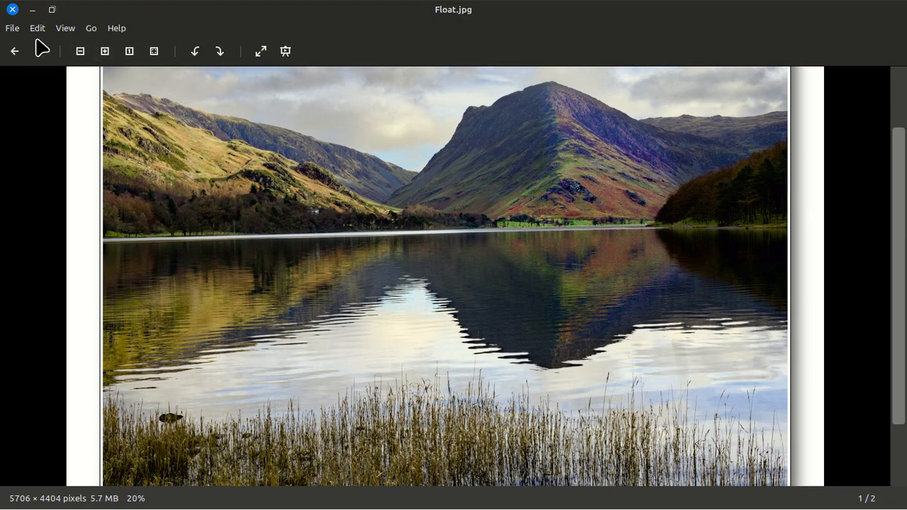
pyautogui.scroll(-3, 185, 150)
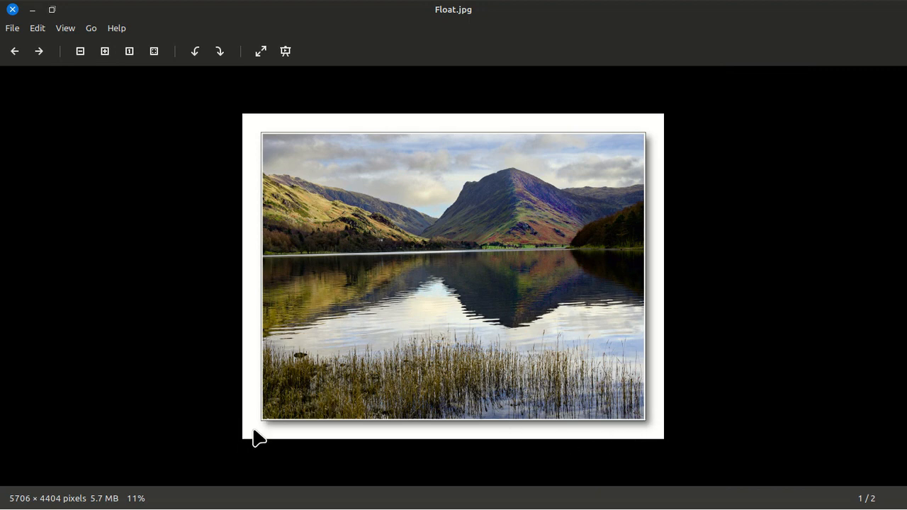
pyautogui.moveTo(10, 508)
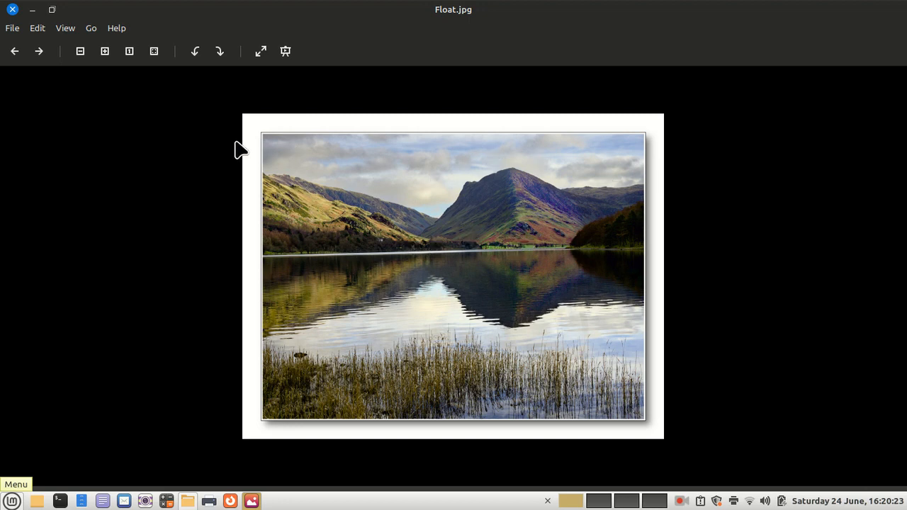
pyautogui.click(12, 10)
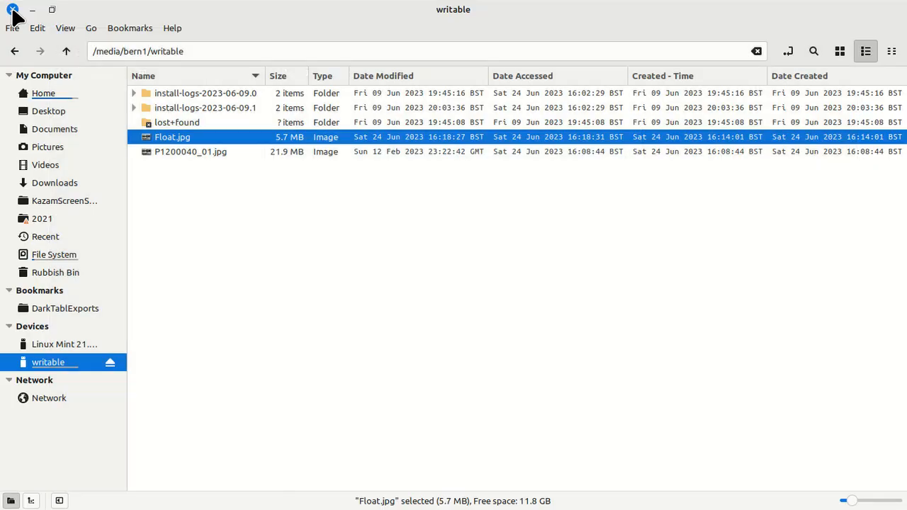
# - Open P1200040_01.jpg from the writable folder in GNU Image Manipulation Program
pyautogui.rightClick(178, 156)
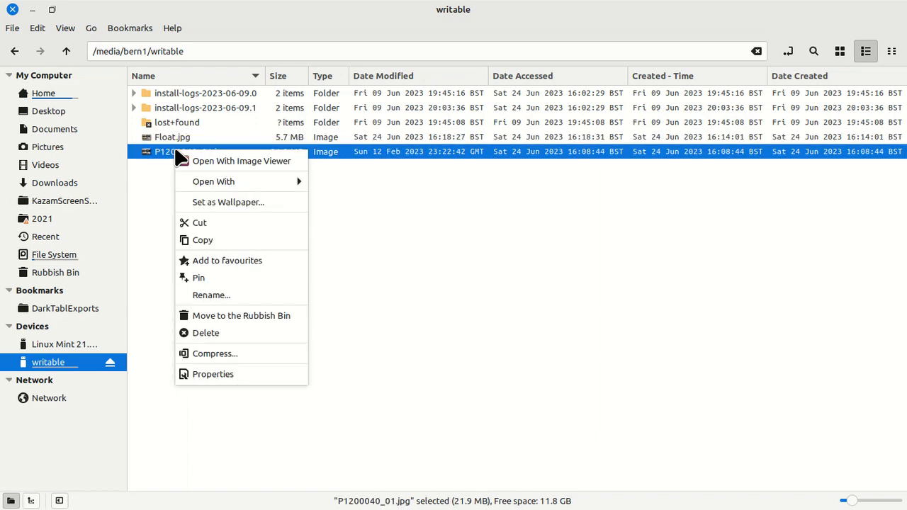
pyautogui.moveTo(243, 182)
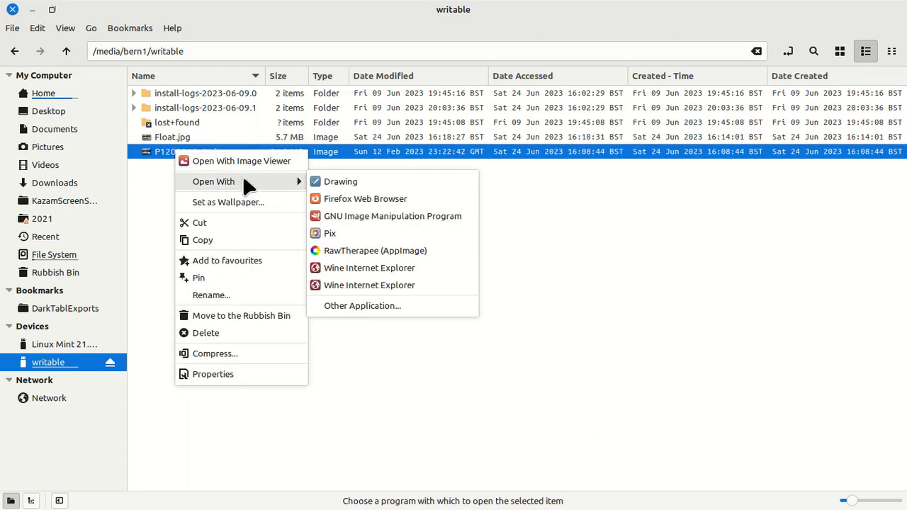
pyautogui.click(389, 219)
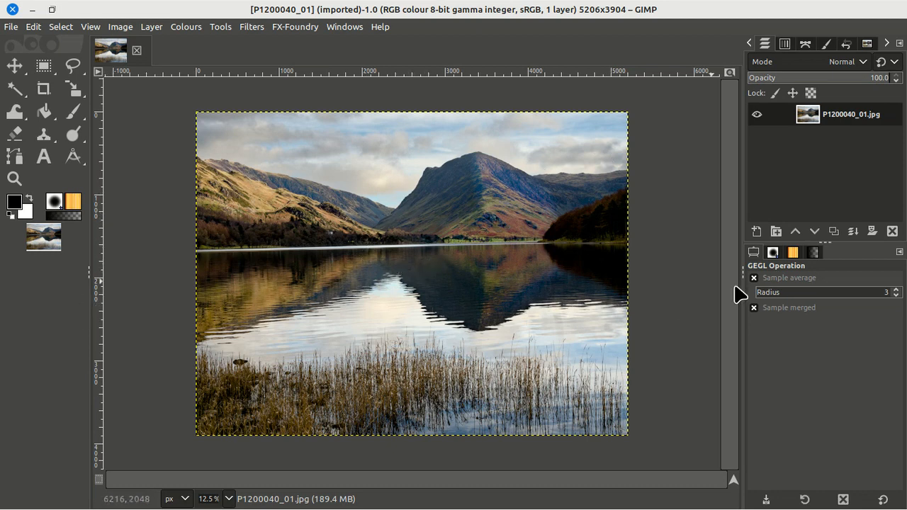
# - Add an alpha channel to the P1200040_01.jpg layer and create a selection from its alpha
pyautogui.rightClick(810, 118)
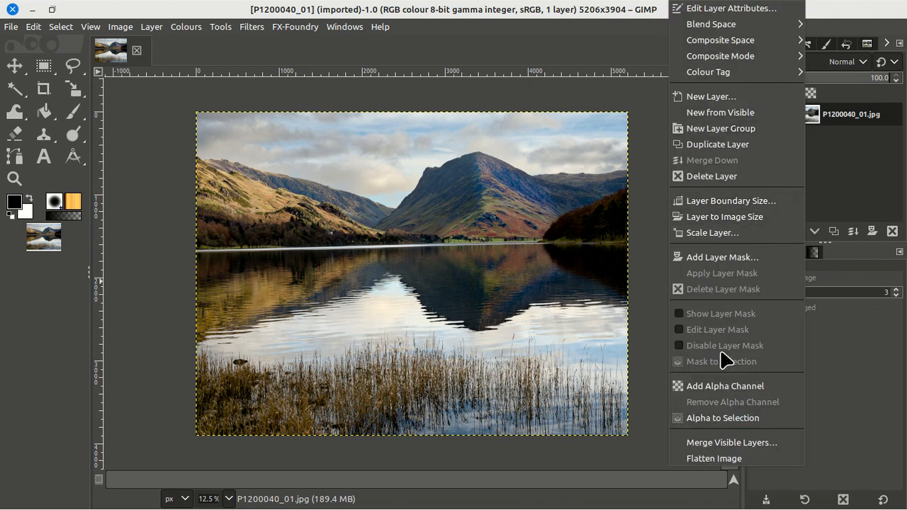
pyautogui.click(724, 389)
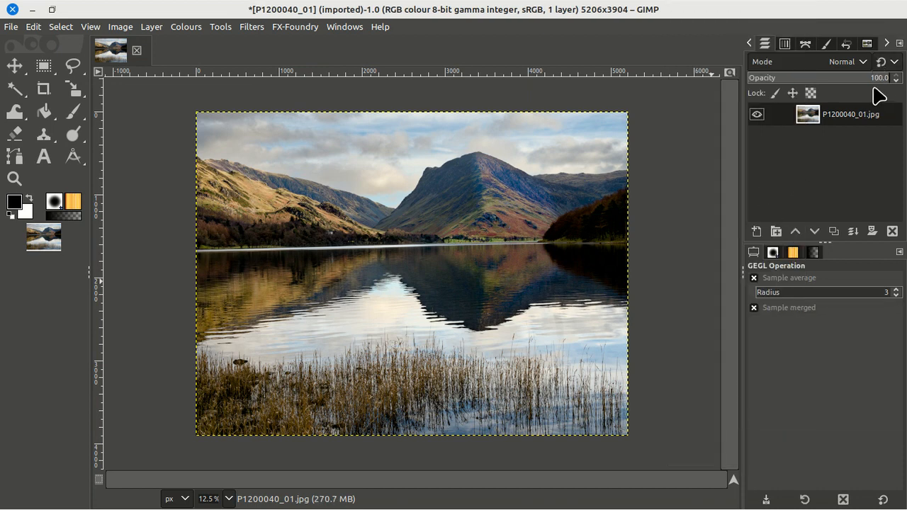
pyautogui.rightClick(812, 122)
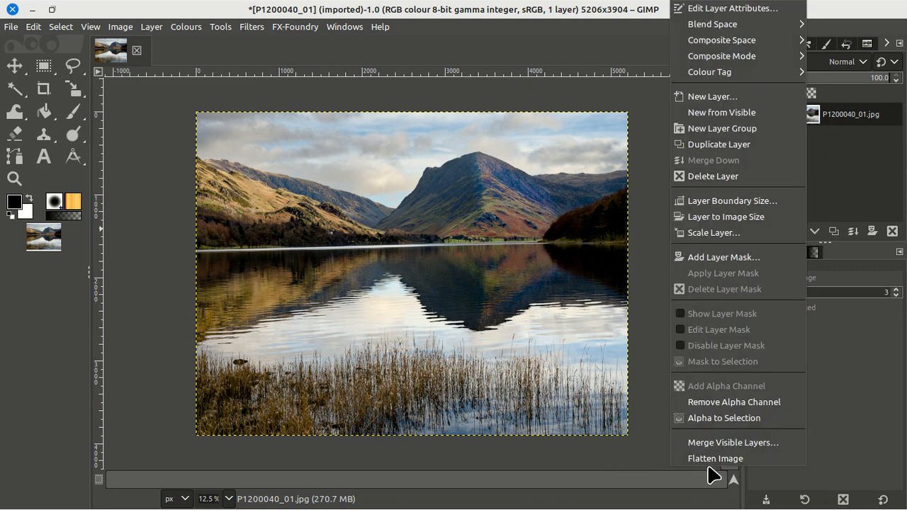
pyautogui.click(709, 418)
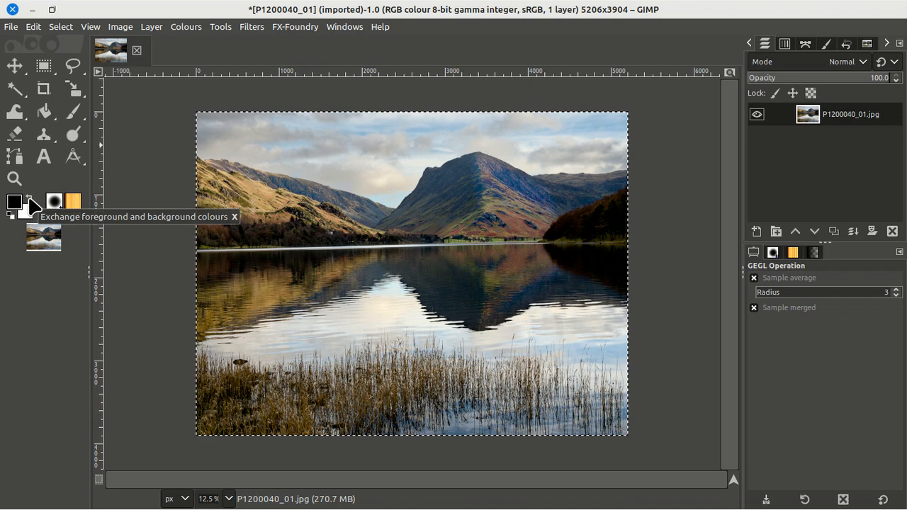
# - Make white the foreground colour and stroke the selection with a 40 px solid line, checking the border's corner
pyautogui.click(31, 206)
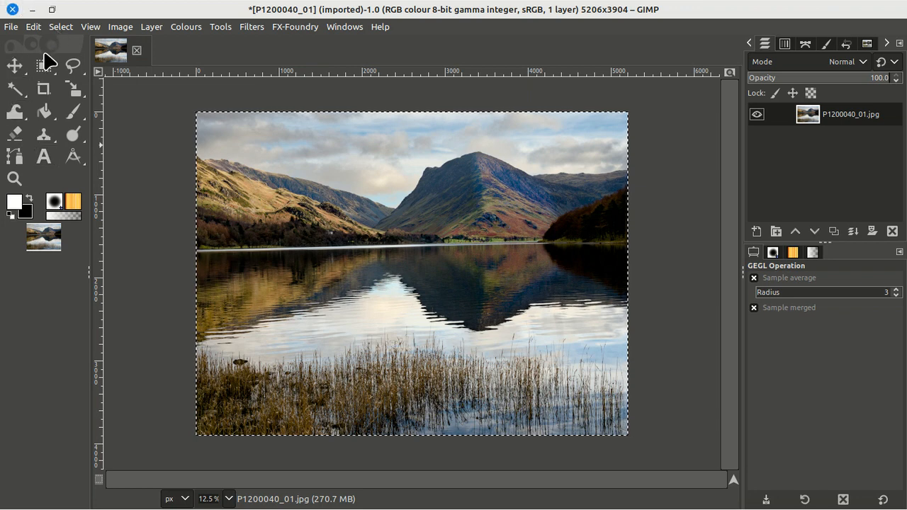
pyautogui.click(33, 27)
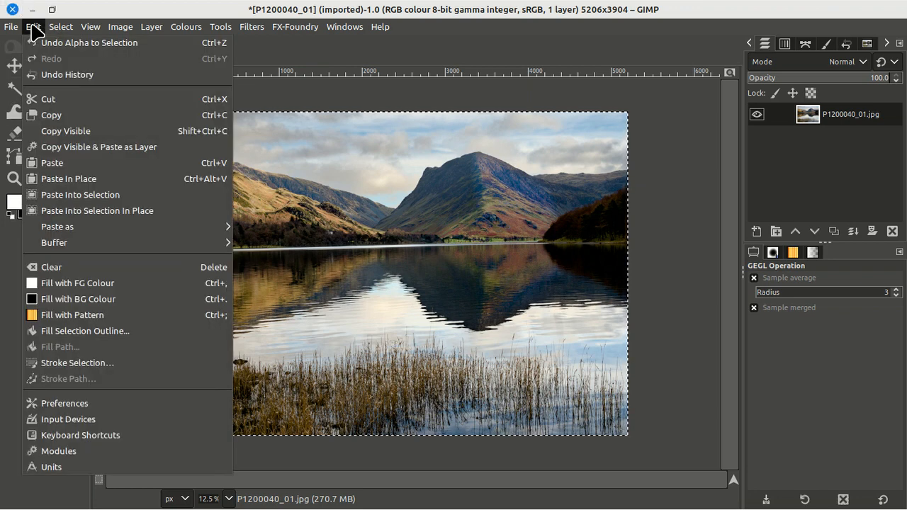
pyautogui.click(71, 363)
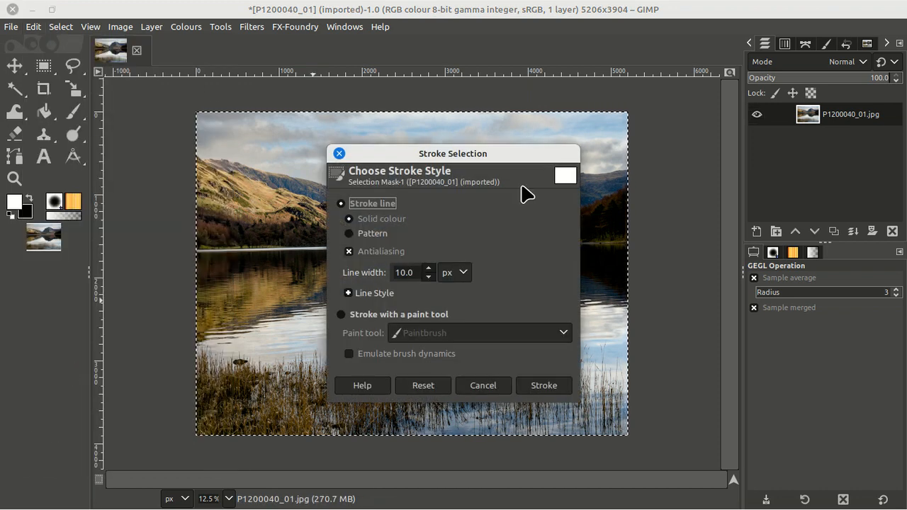
pyautogui.click(399, 273)
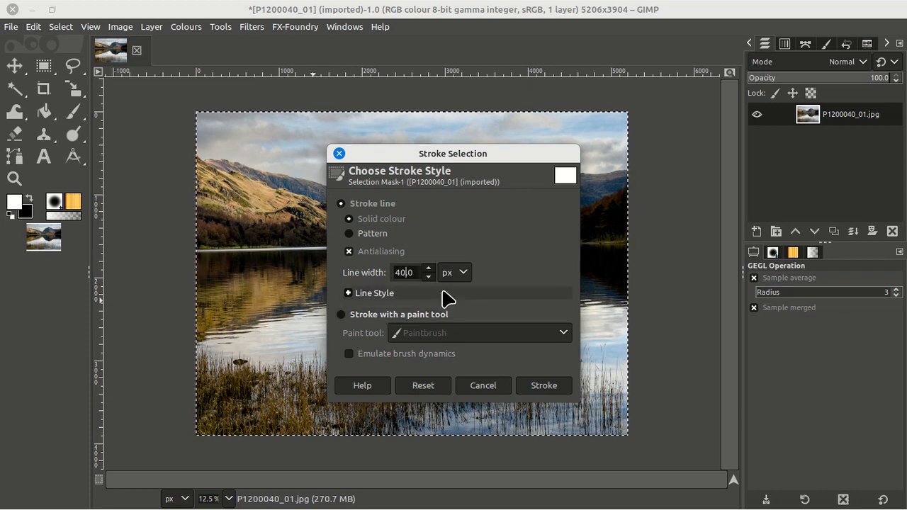
pyautogui.click(546, 389)
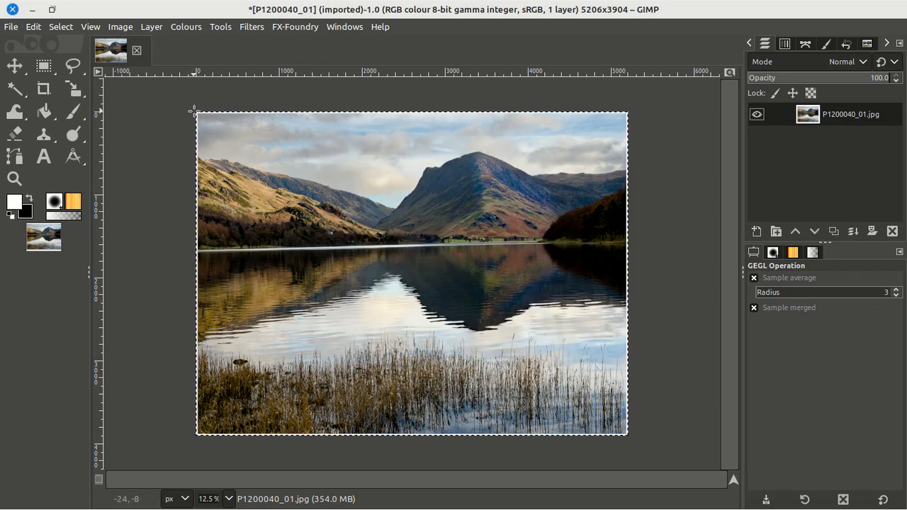
pyautogui.scroll(5, 195, 115)
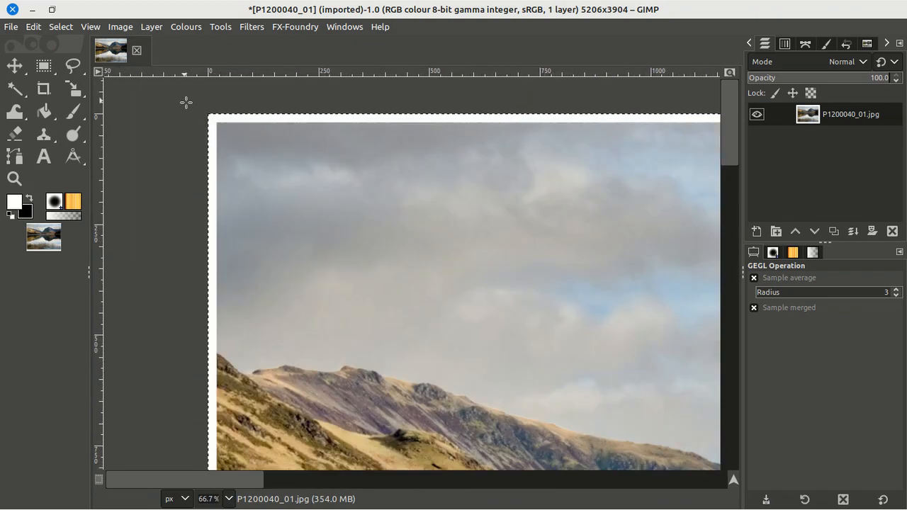
pyautogui.scroll(-5, 191, 113)
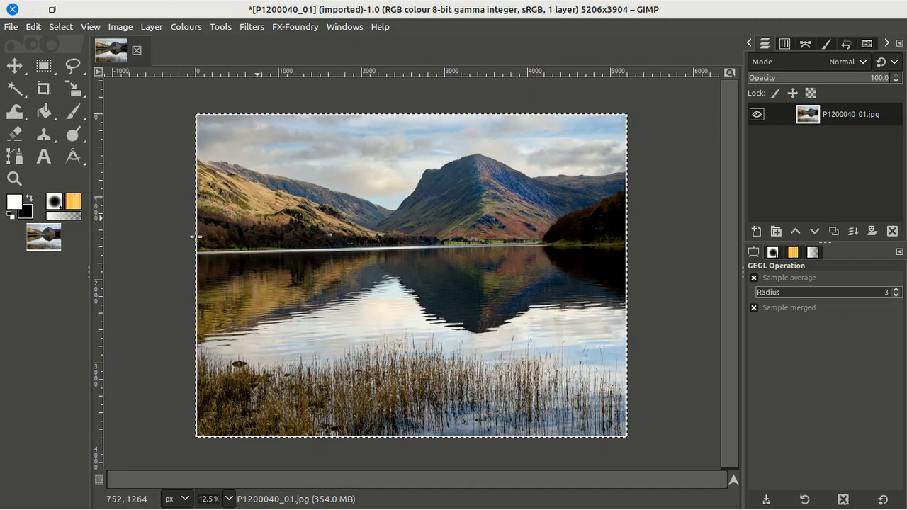
# - Clear the current selection and select the P1200040_01.jpg layer's outline again from its alpha
pyautogui.click(60, 27)
pyautogui.click(78, 59)
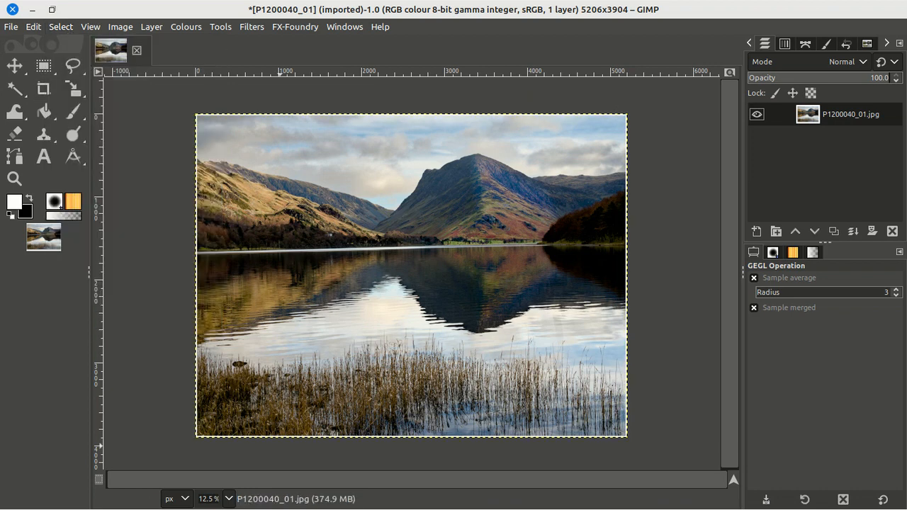
pyautogui.rightClick(814, 118)
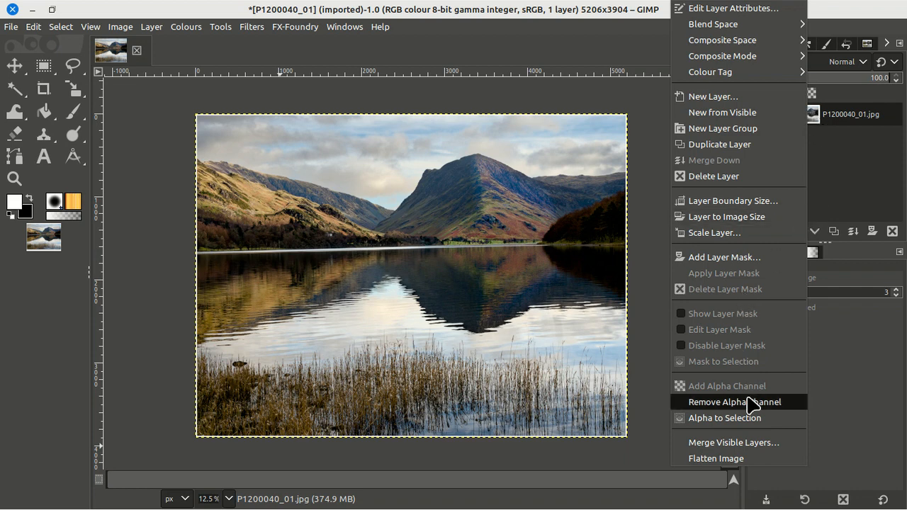
pyautogui.click(730, 420)
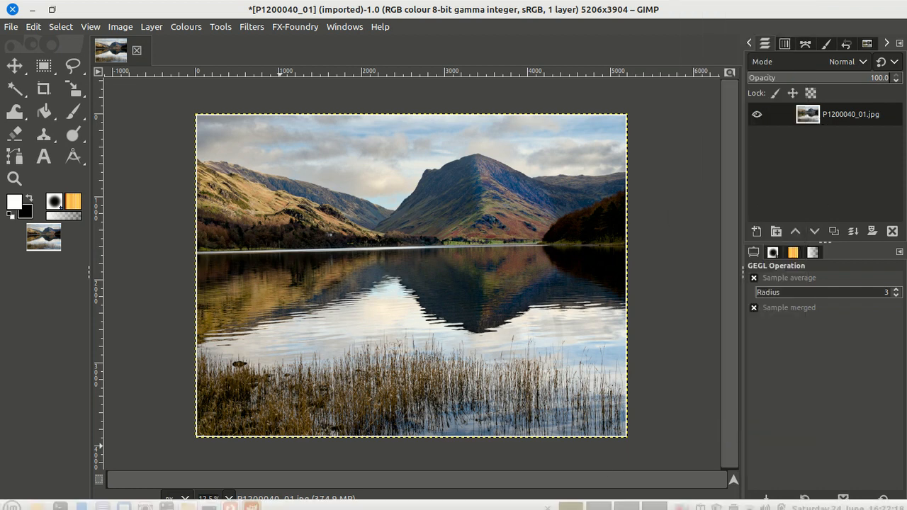
# - Make black the foreground colour and stroke the selection with a 20 px solid line, checking the border's corner
pyautogui.click(30, 200)
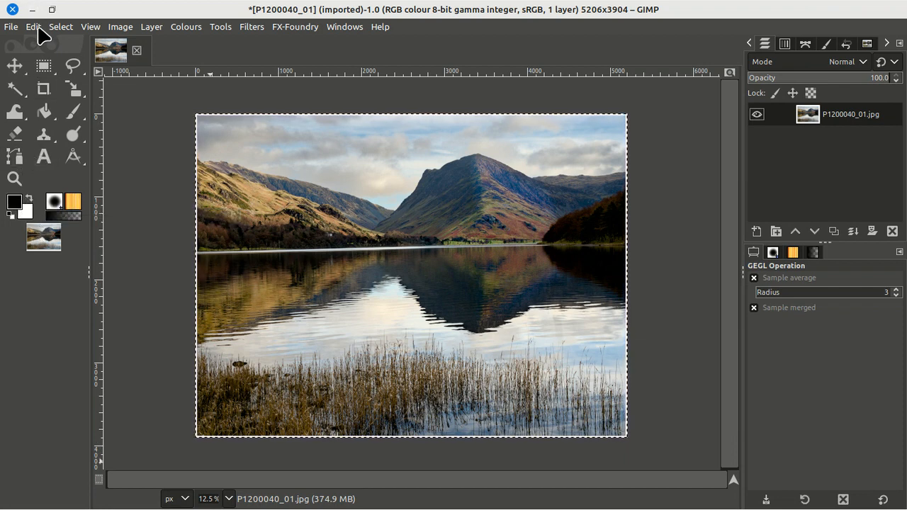
pyautogui.click(39, 30)
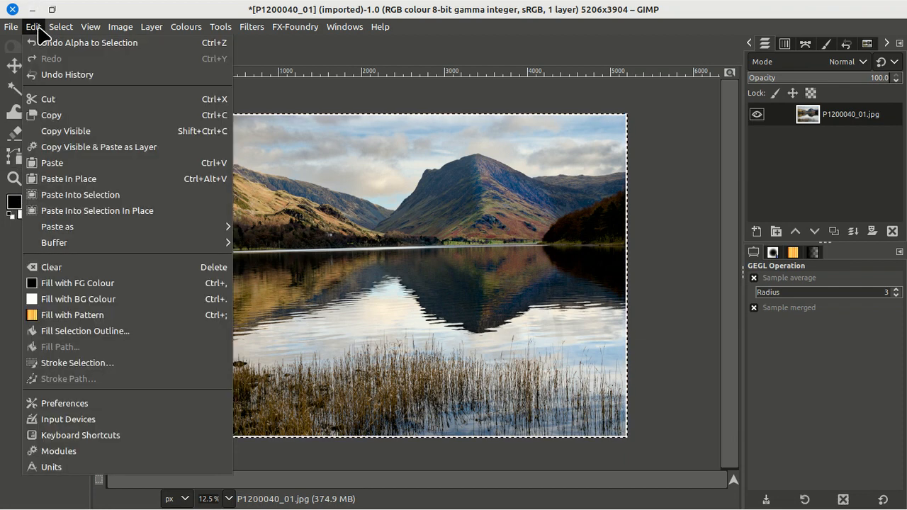
pyautogui.click(106, 363)
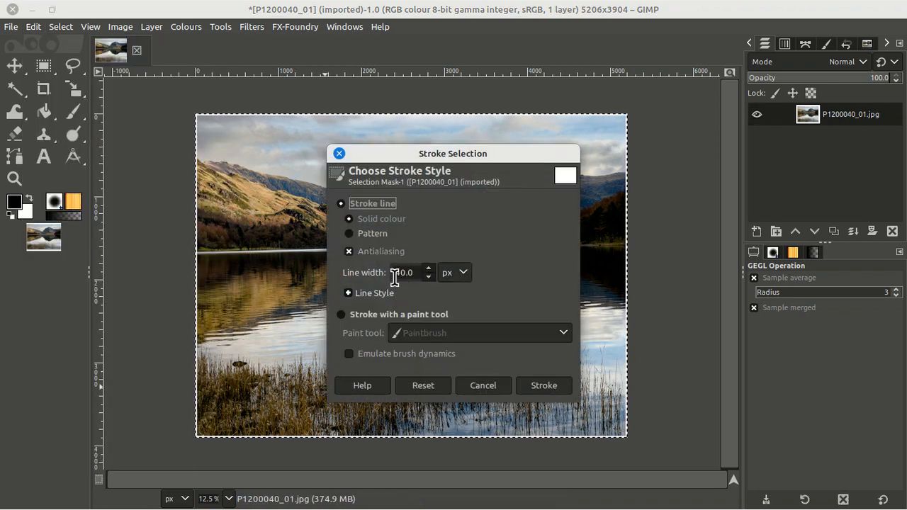
pyautogui.moveTo(401, 273); pyautogui.dragTo(383, 274)
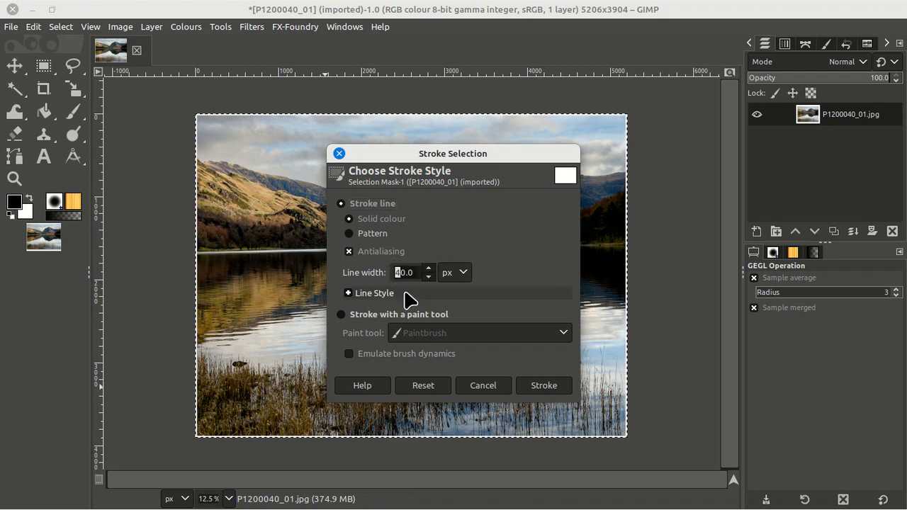
pyautogui.write('2')
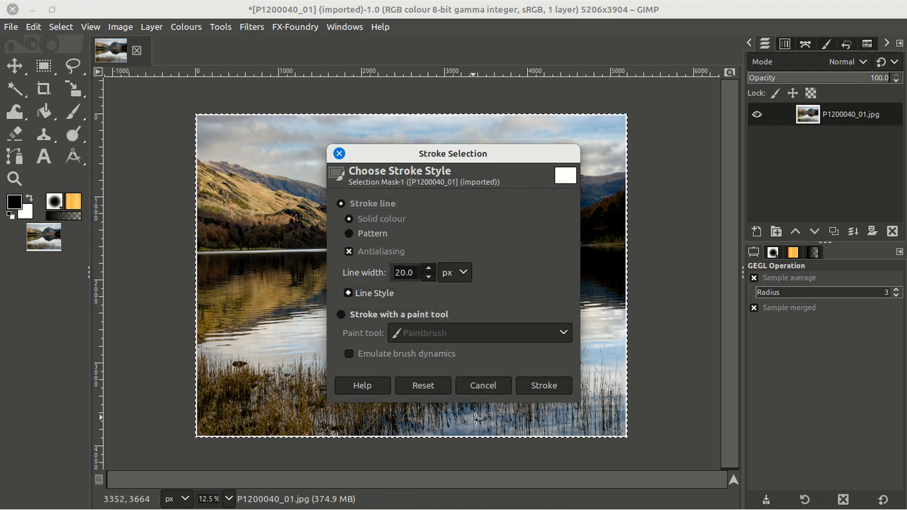
pyautogui.click(540, 391)
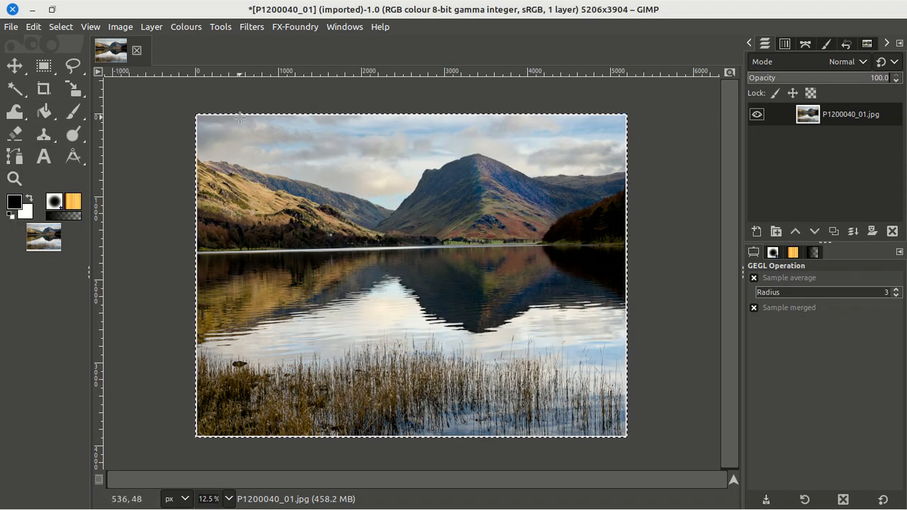
pyautogui.scroll(4, 202, 112)
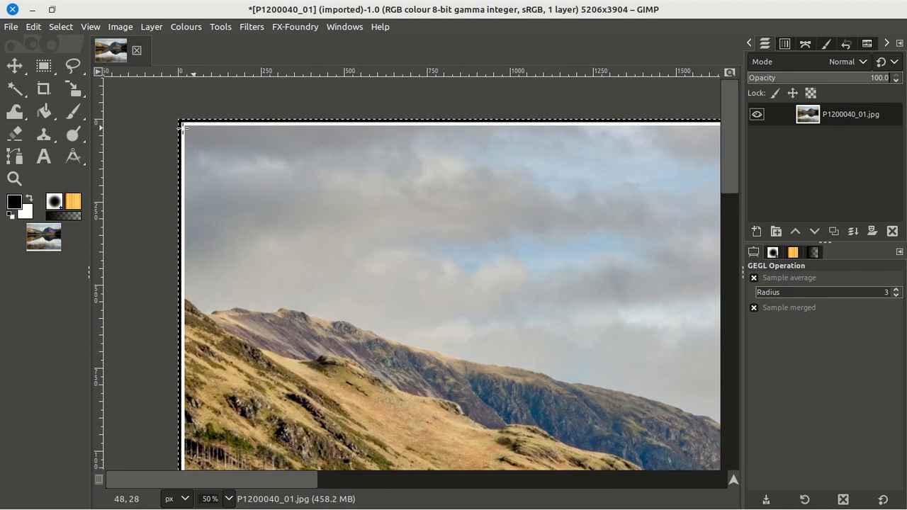
pyautogui.scroll(4, 183, 129)
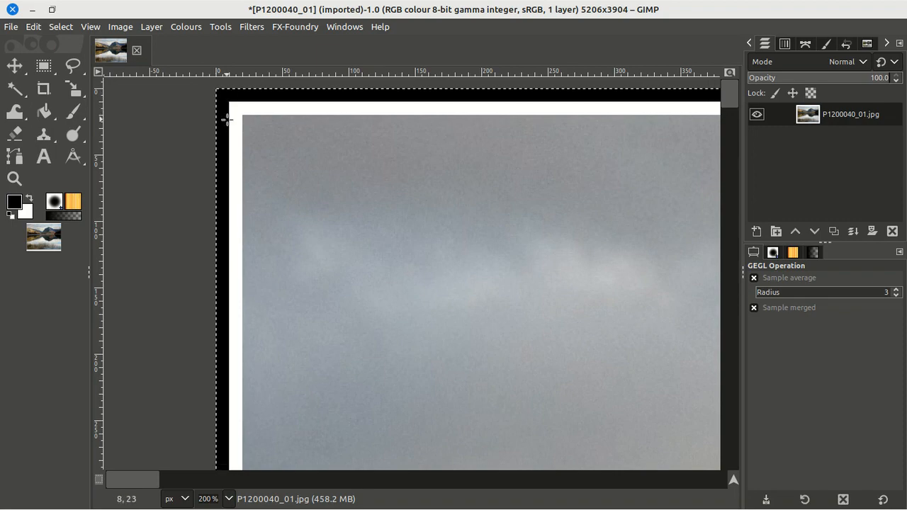
pyautogui.scroll(-6, 227, 119)
pyautogui.keyDown('ctrl'); pyautogui.scroll(-1, 235, 130); pyautogui.keyUp('ctrl')
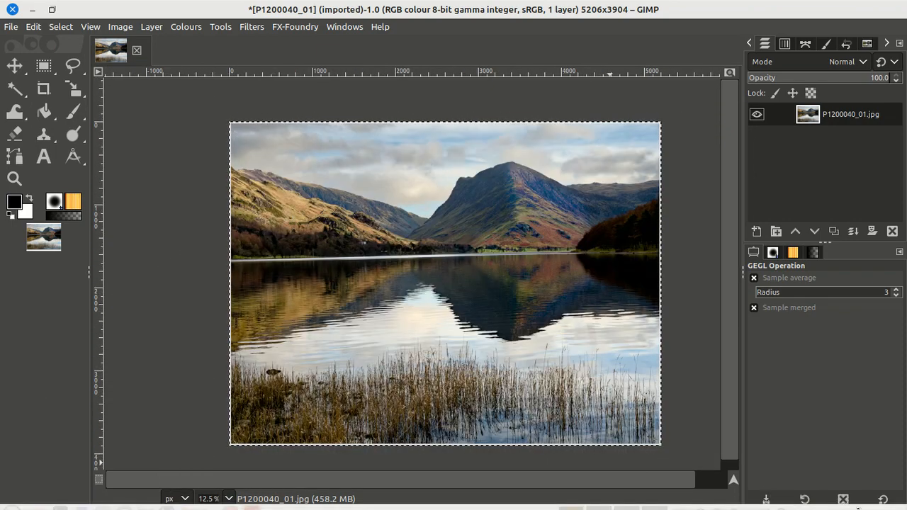
pyautogui.moveTo(689, 505)
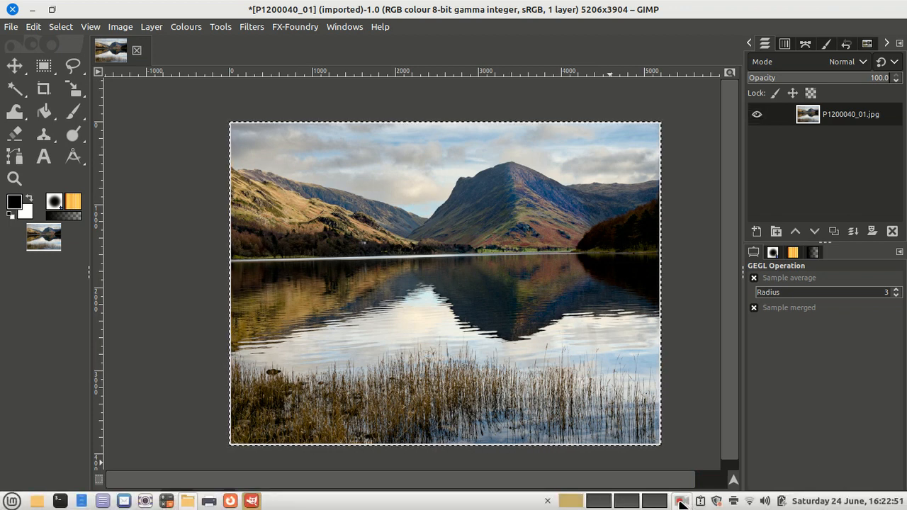
pyautogui.click(681, 501)
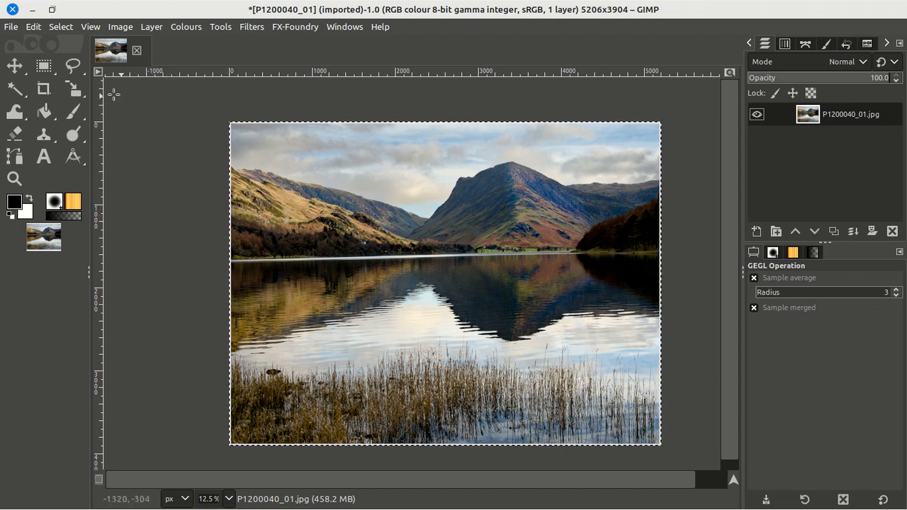
# - Create a new image 500 px larger each way than the photo, 5706 × 4404 px, filled with the background colour
pyautogui.click(11, 29)
pyautogui.moveTo(33, 27)
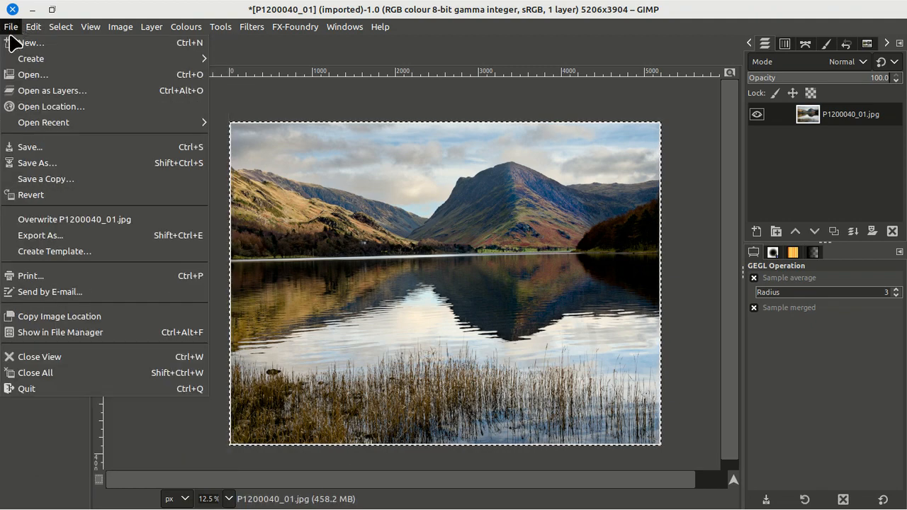
pyautogui.click(24, 43)
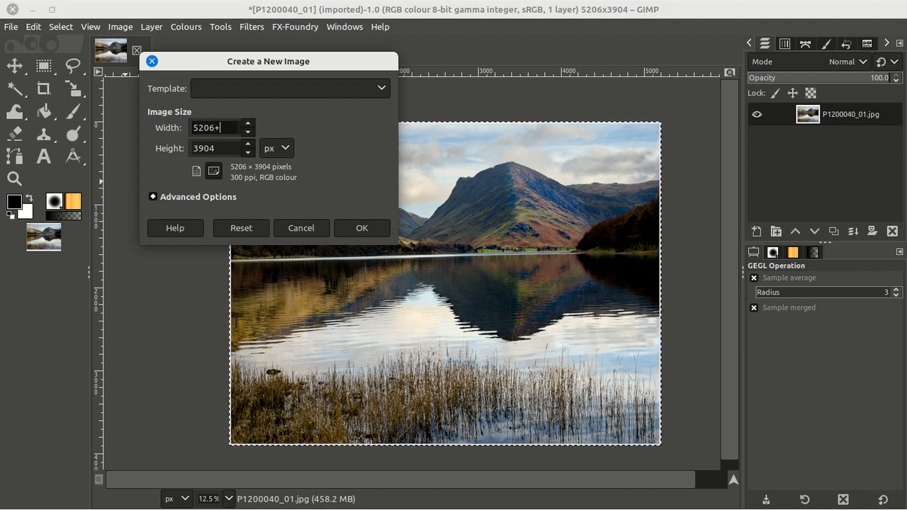
pyautogui.click(228, 150)
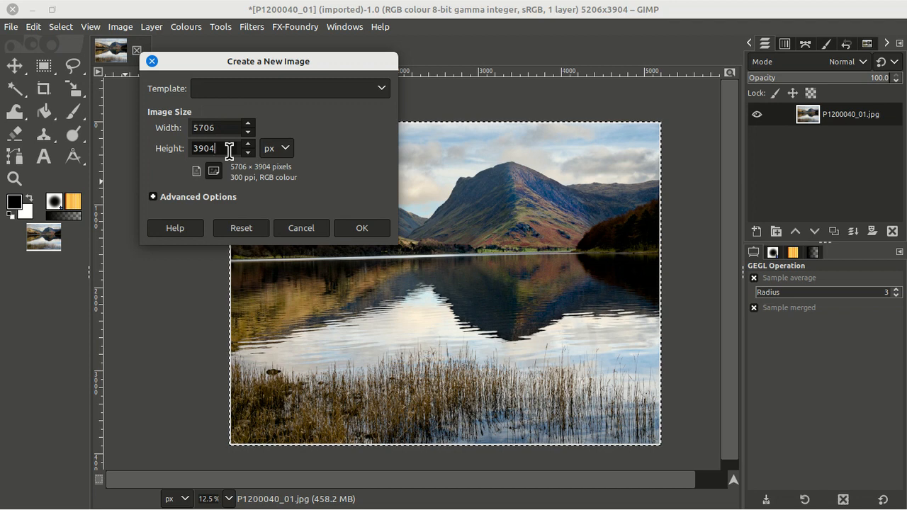
pyautogui.write('+500')
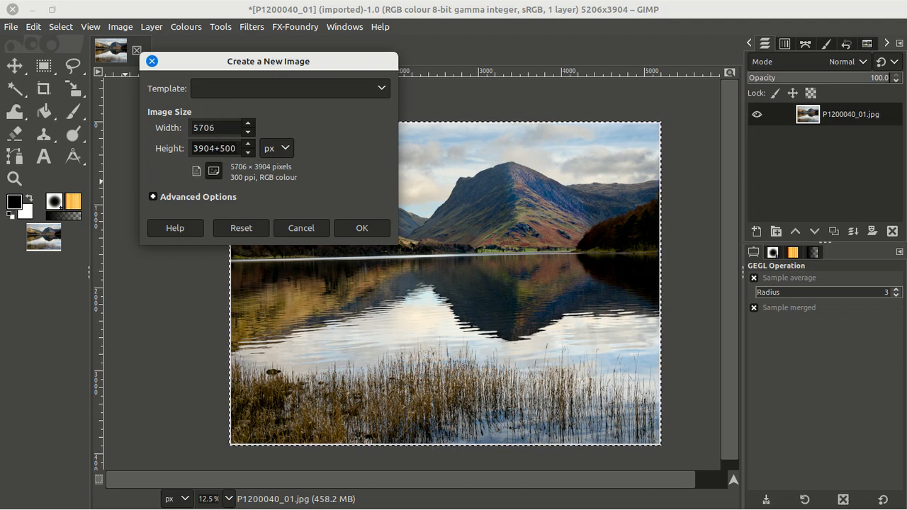
pyautogui.click(213, 198)
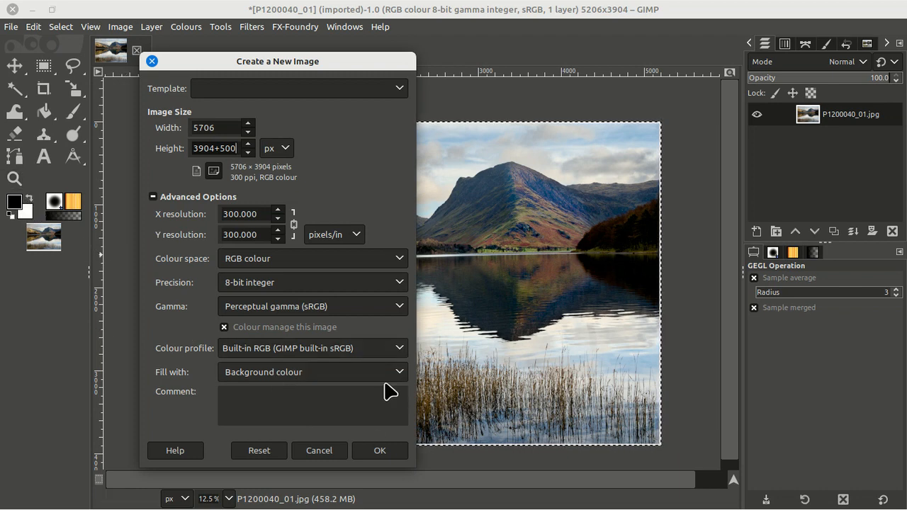
pyautogui.click(381, 455)
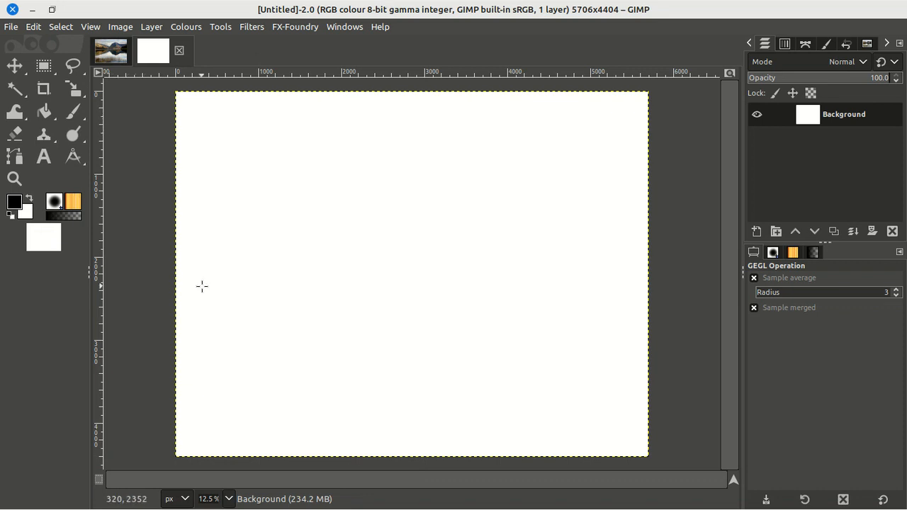
# - Return to the lake photo, select its layer from the alpha channel and copy the selected pixels
pyautogui.click(117, 54)
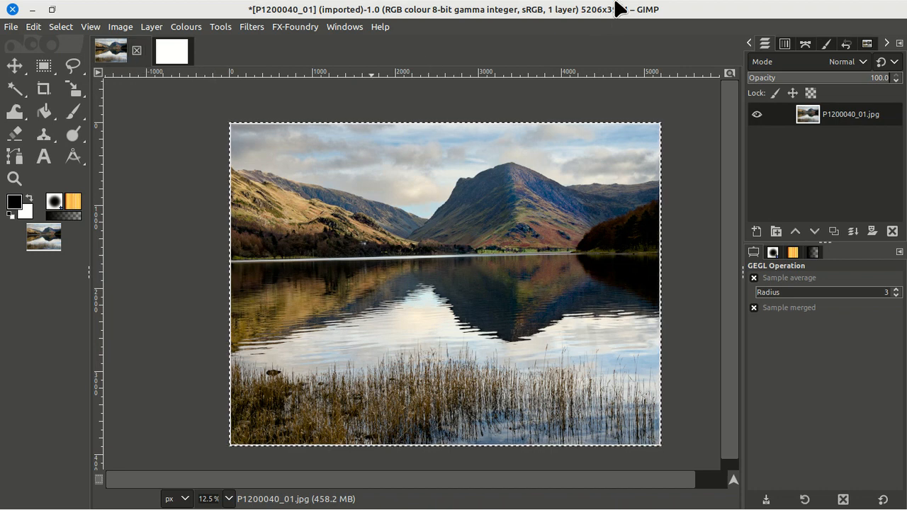
pyautogui.rightClick(812, 125)
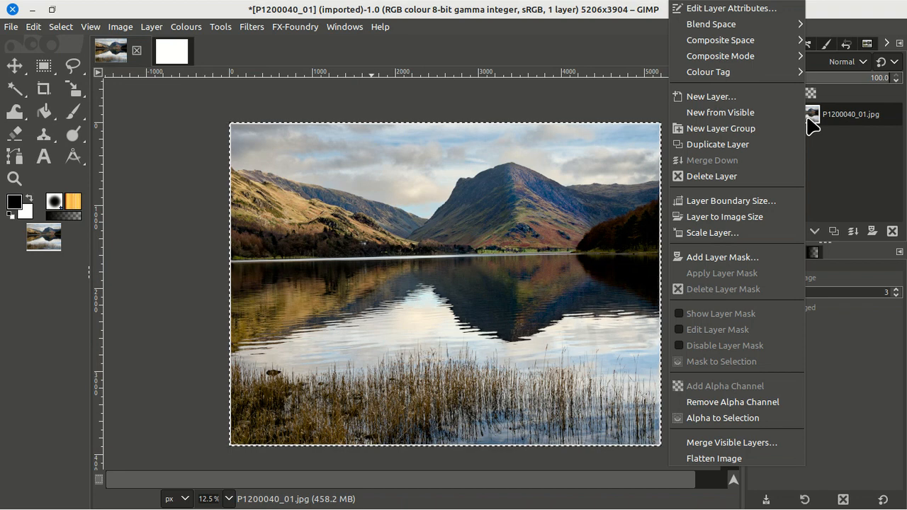
pyautogui.click(737, 418)
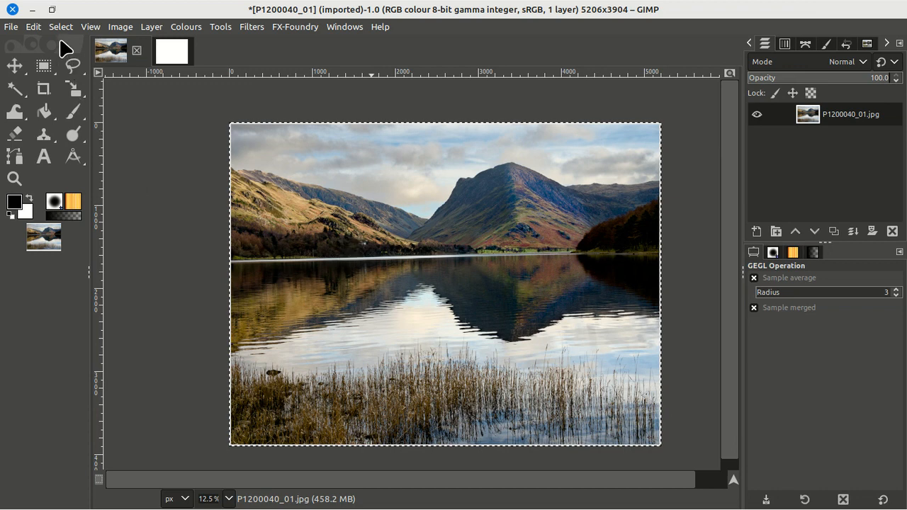
pyautogui.click(36, 29)
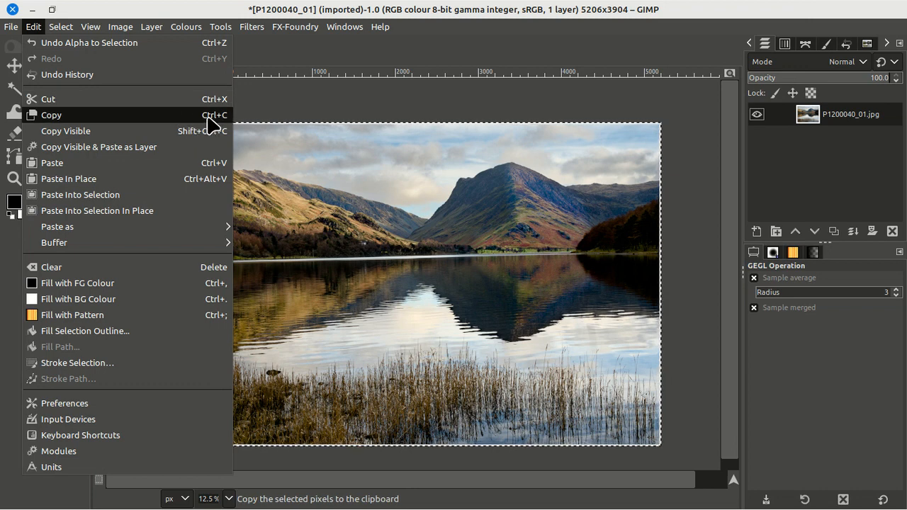
pyautogui.click(59, 115)
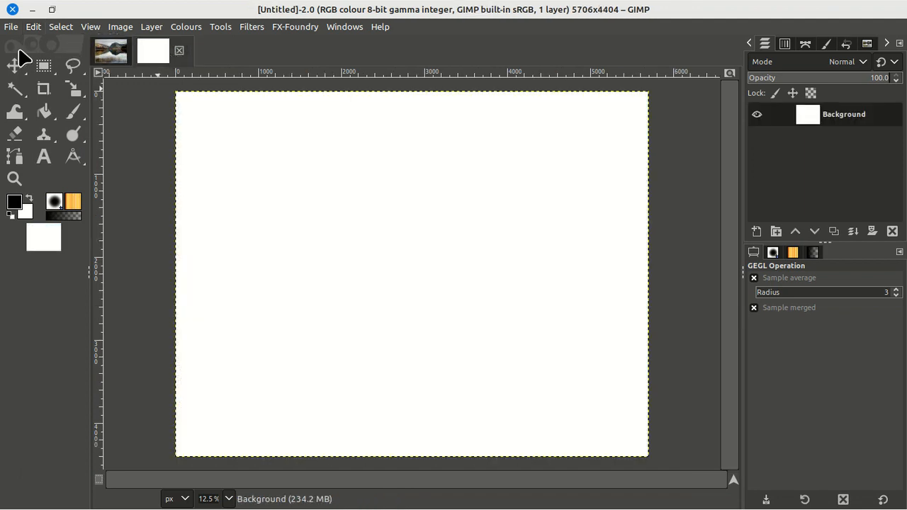
# - Paste the copied bordered photo into the blank white image as a new layer
pyautogui.click(33, 27)
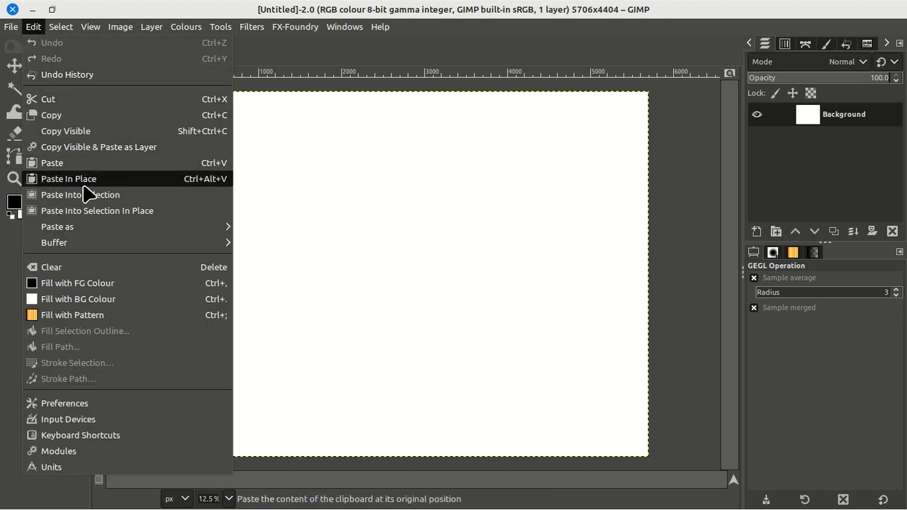
pyautogui.moveTo(188, 228)
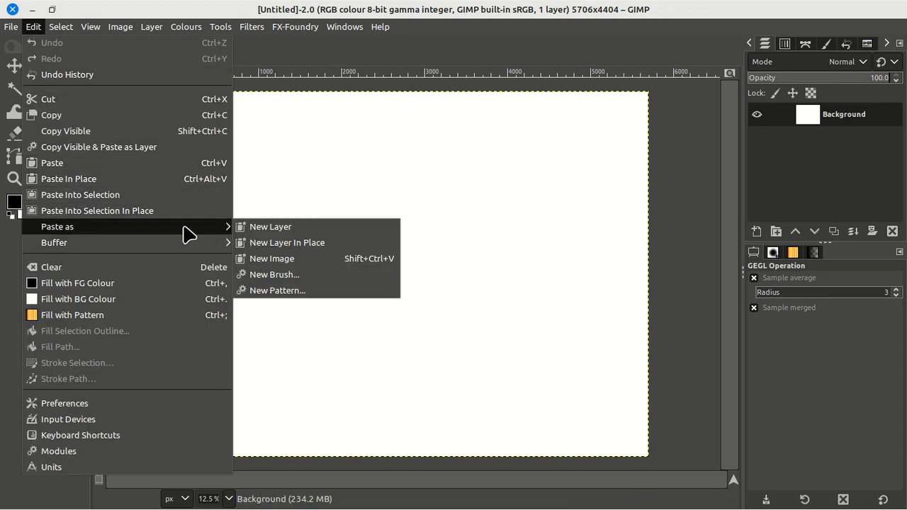
pyautogui.click(291, 226)
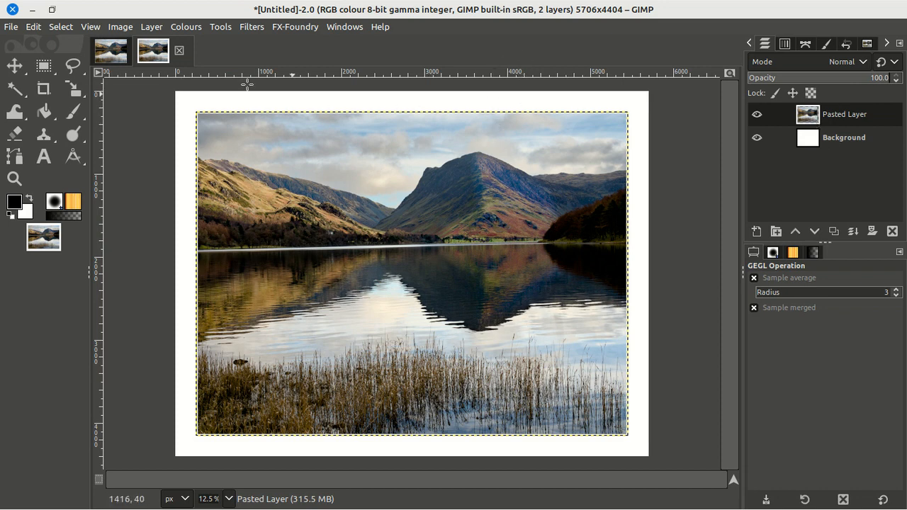
# - Start a Drop Shadow filter on the pasted photo layer with X and Y offsets of 83 and an opacity of 0.583
pyautogui.click(253, 28)
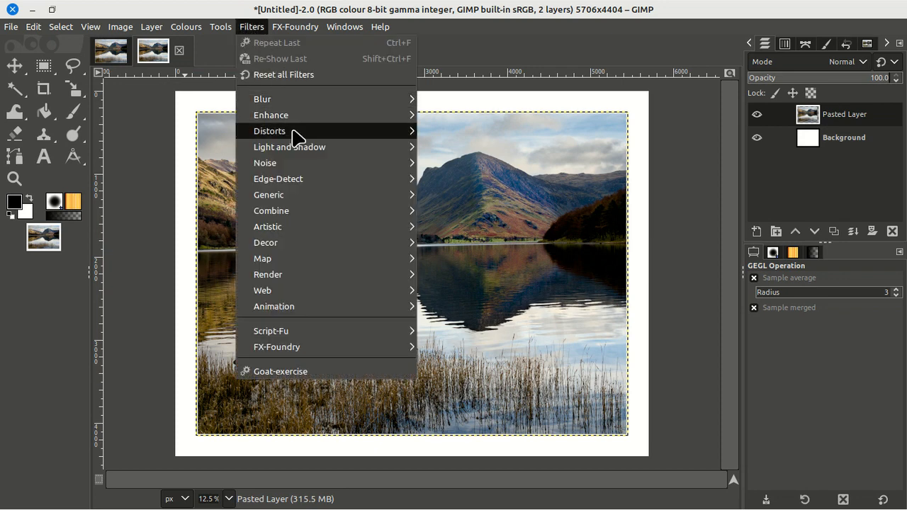
pyautogui.moveTo(294, 146)
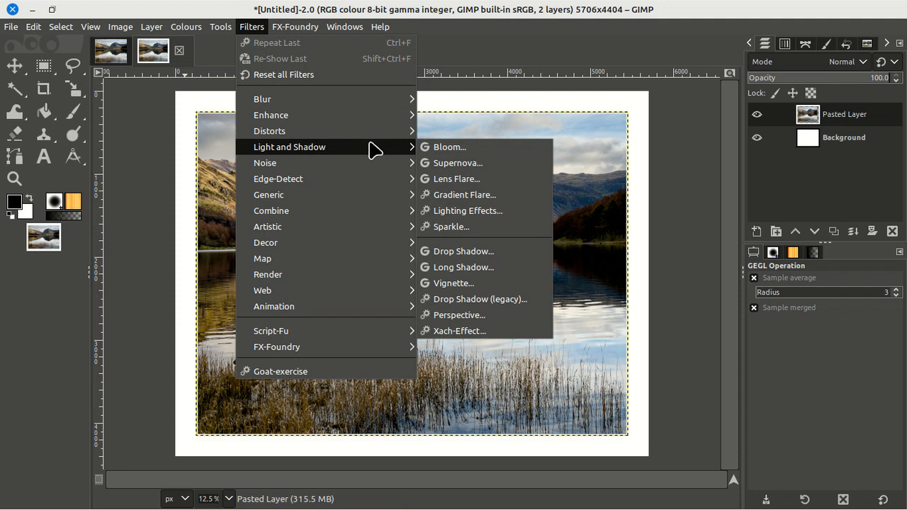
pyautogui.click(477, 253)
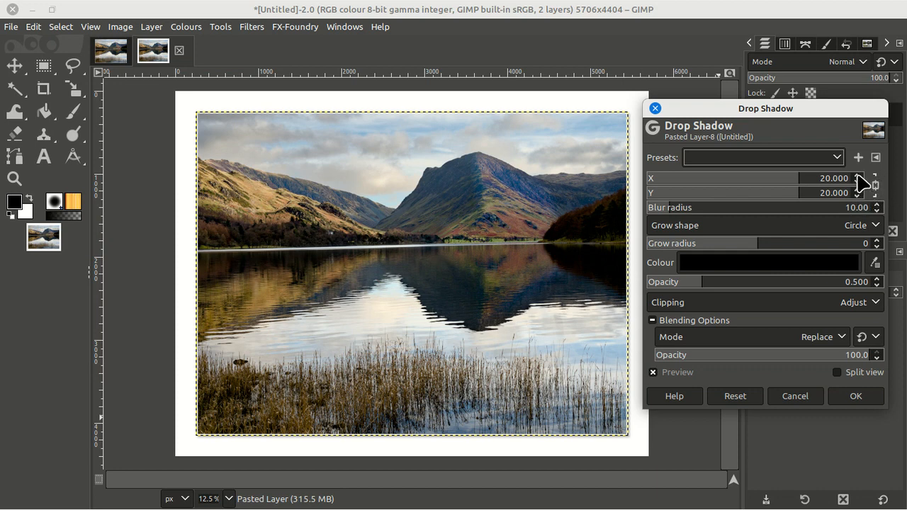
pyautogui.scroll(6, 858, 177)
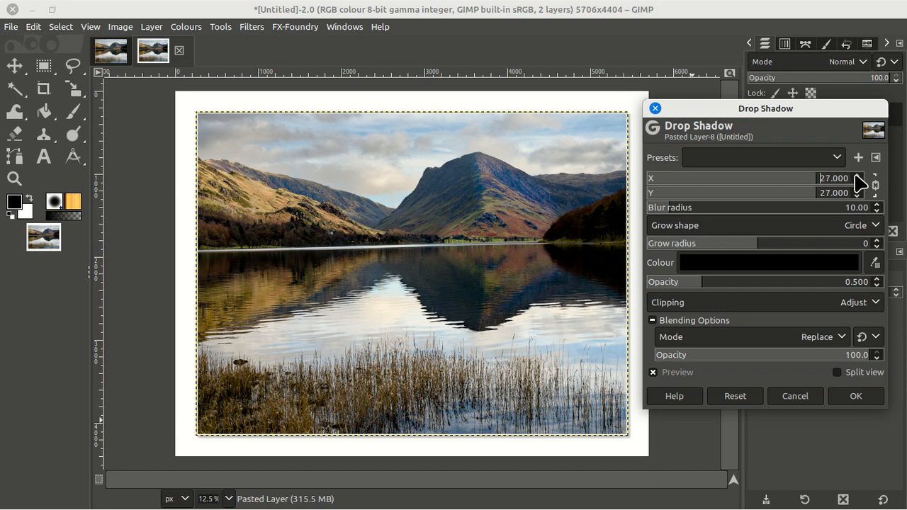
pyautogui.scroll(6, 859, 183)
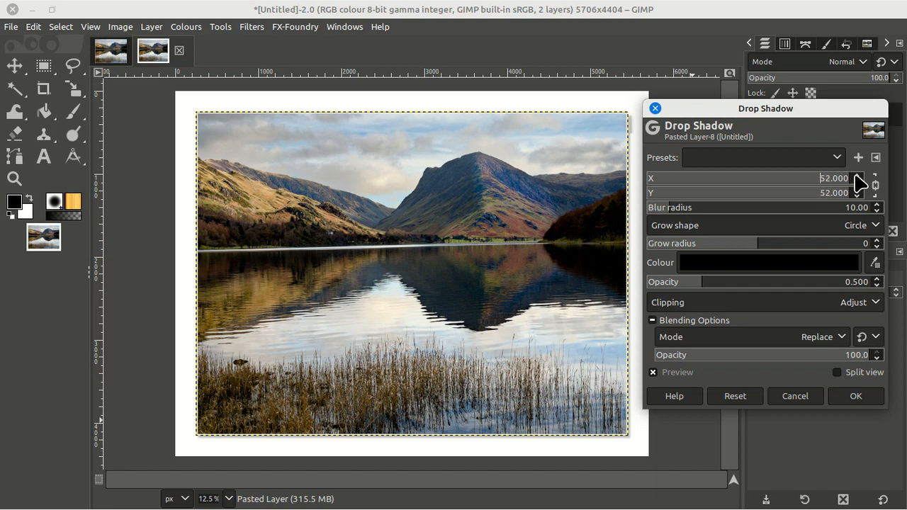
pyautogui.scroll(3, 859, 183)
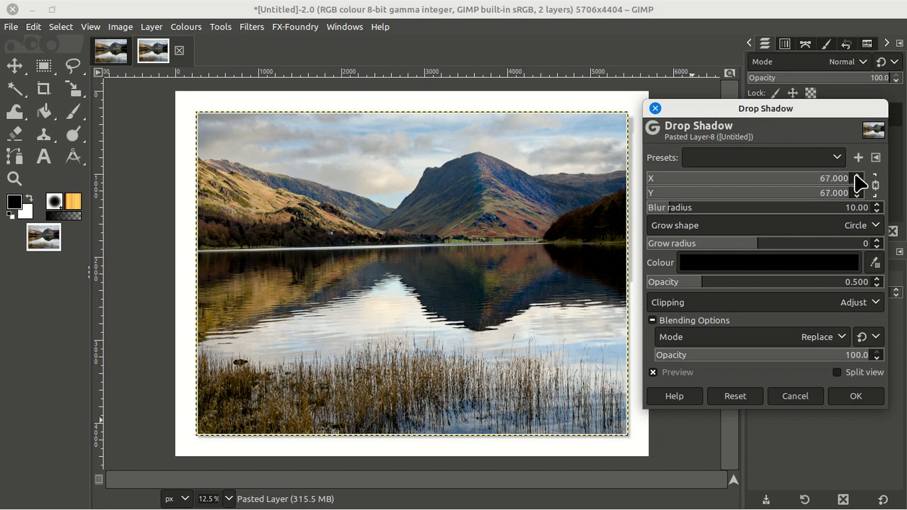
pyautogui.scroll(2, 859, 183)
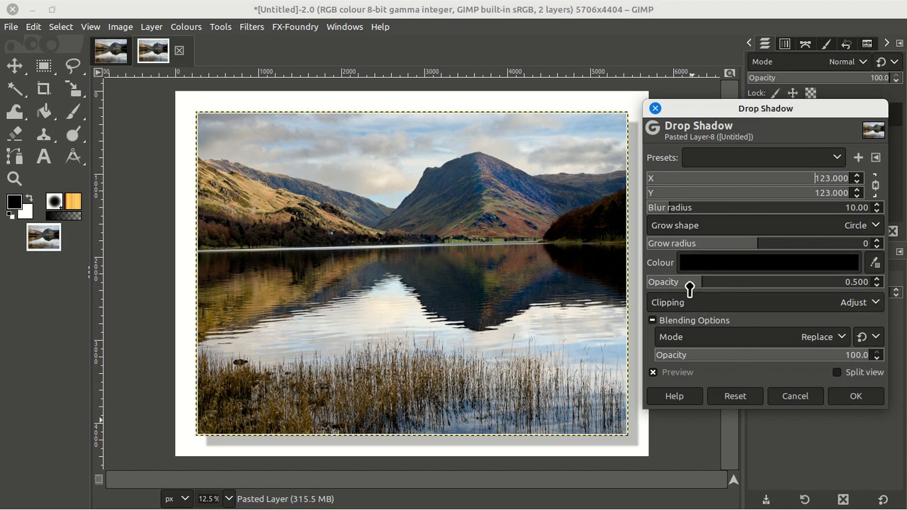
pyautogui.click(738, 287)
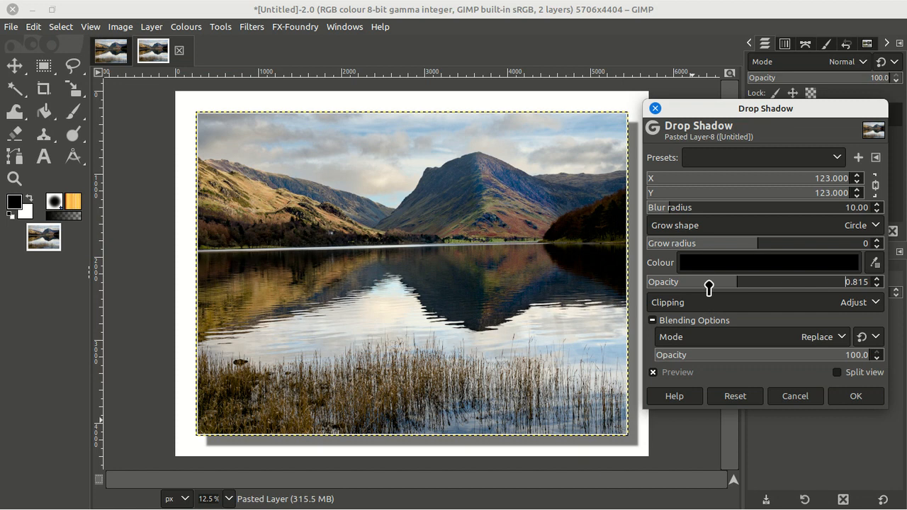
pyautogui.click(712, 288)
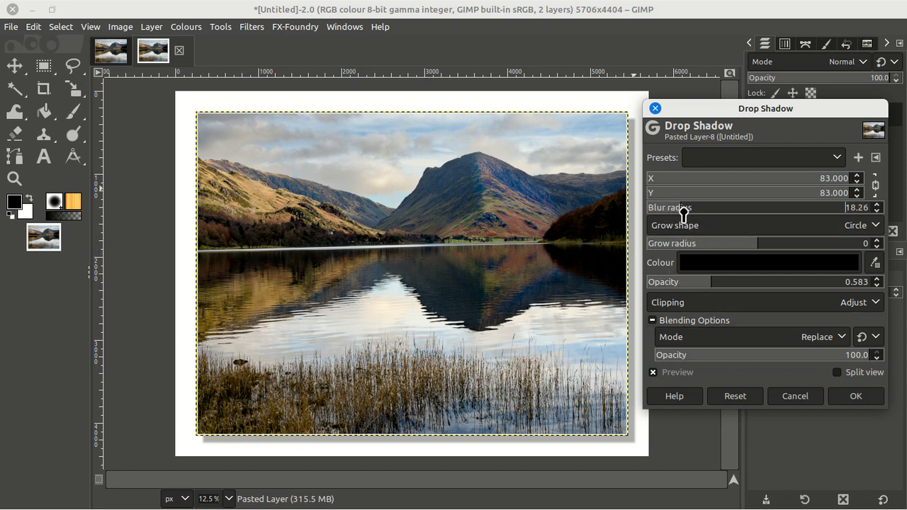
# - Set the drop shadow's blur radius to 35.51 and its opacity to 0.857, and apply the filter
pyautogui.moveTo(698, 216); pyautogui.dragTo(743, 211)
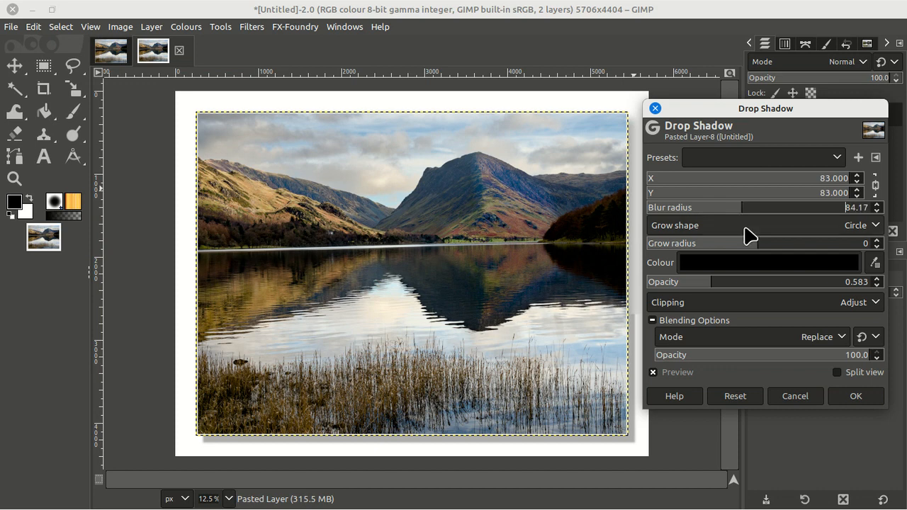
pyautogui.click(721, 284)
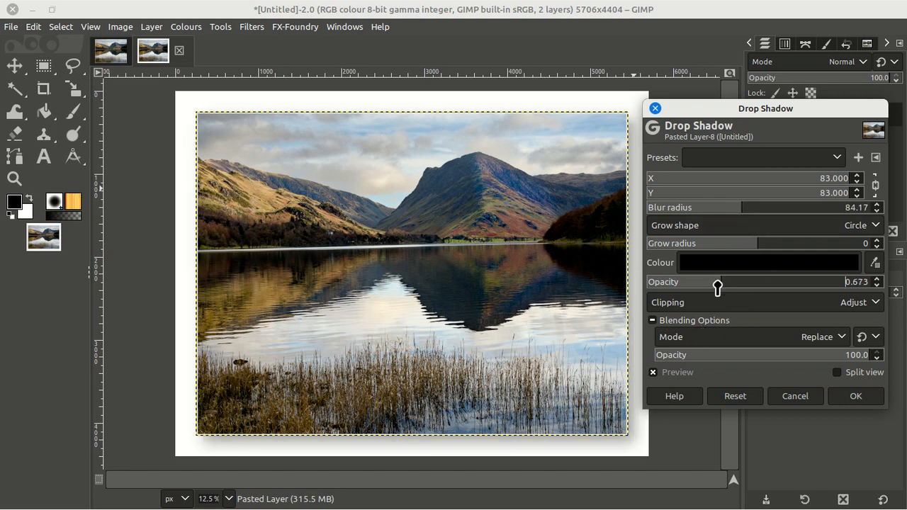
pyautogui.click(710, 209)
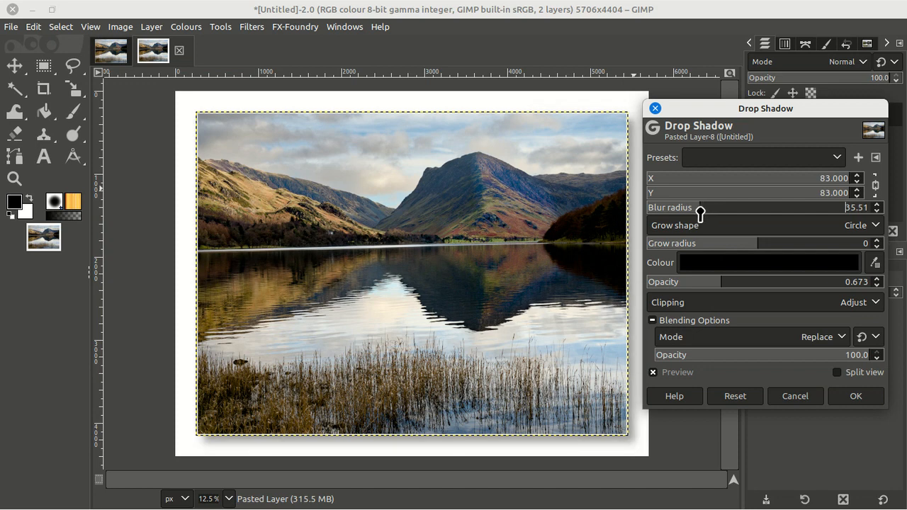
pyautogui.click(742, 291)
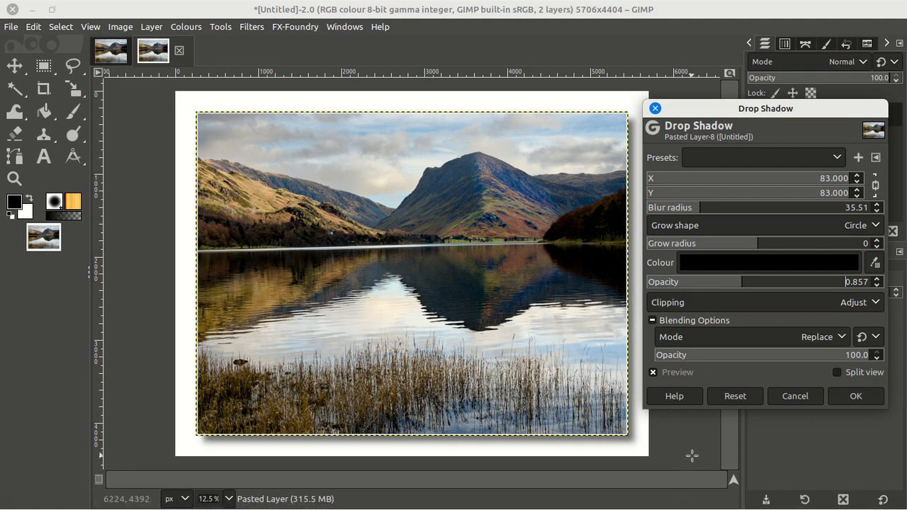
pyautogui.click(850, 398)
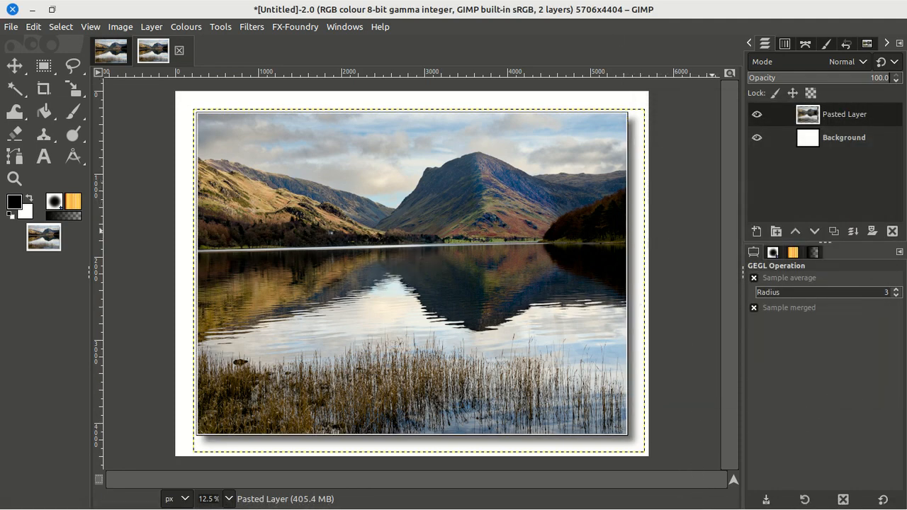
# - Flatten the framed image into a single layer
pyautogui.rightClick(836, 142)
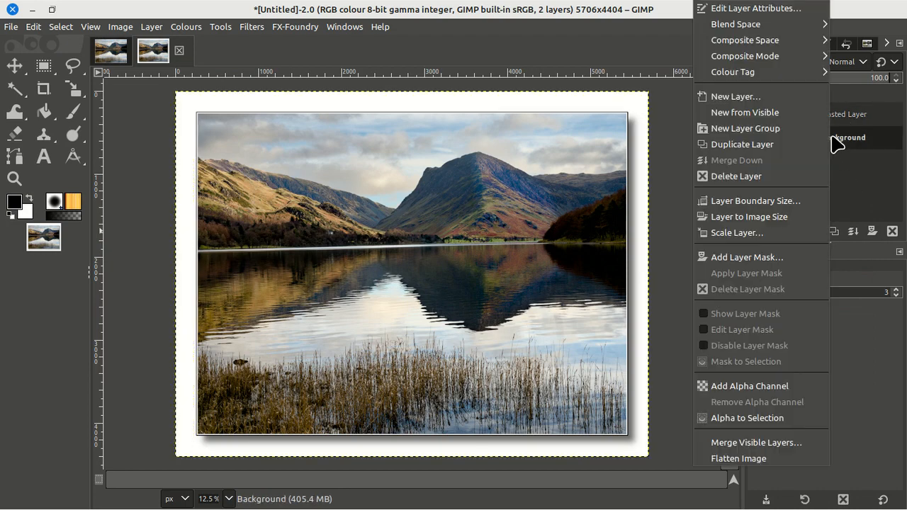
pyautogui.click(771, 466)
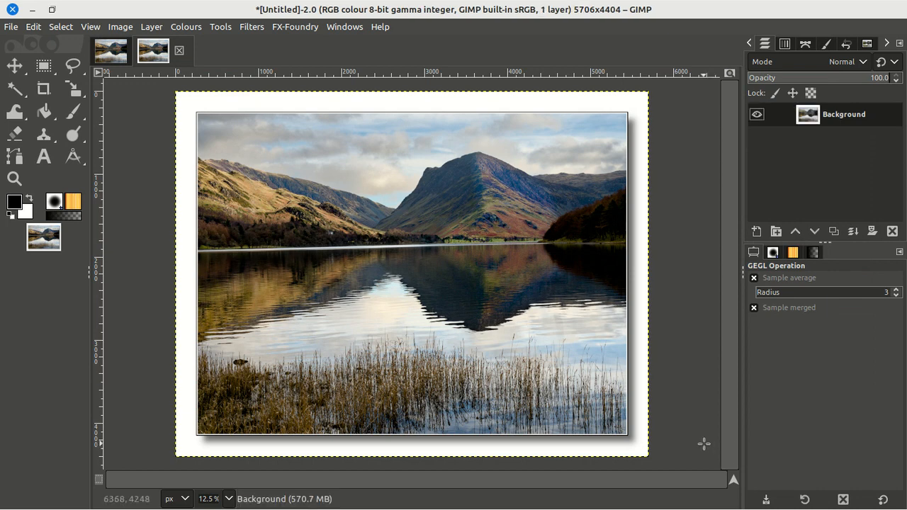
pyautogui.click(10, 26)
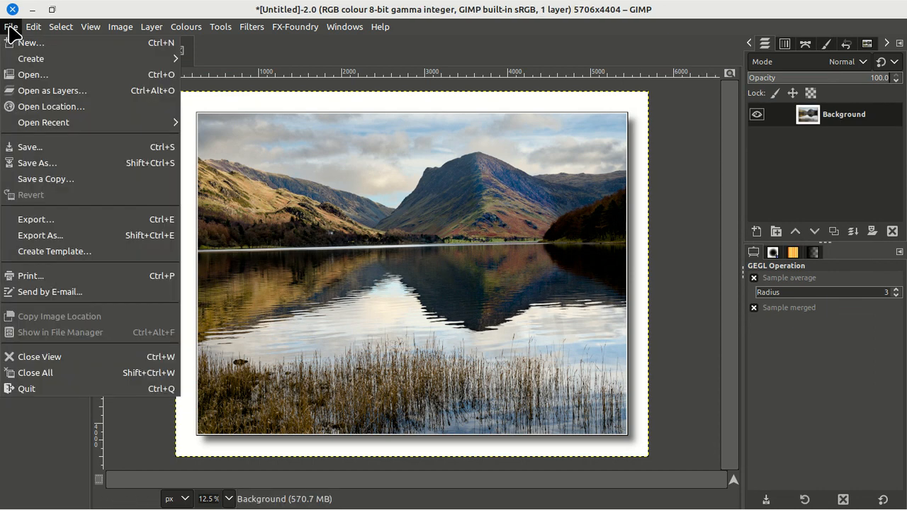
pyautogui.click(63, 243)
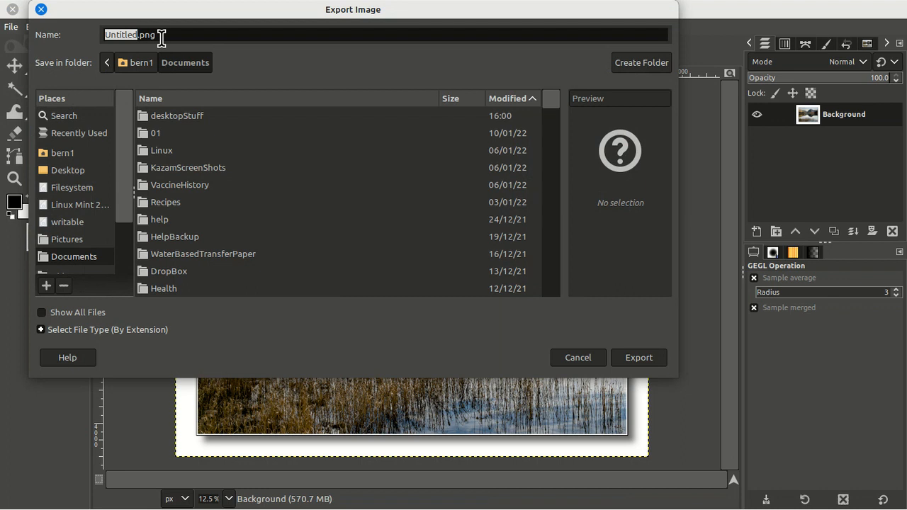
pyautogui.moveTo(162, 38); pyautogui.dragTo(97, 41)
pyautogui.click(583, 361)
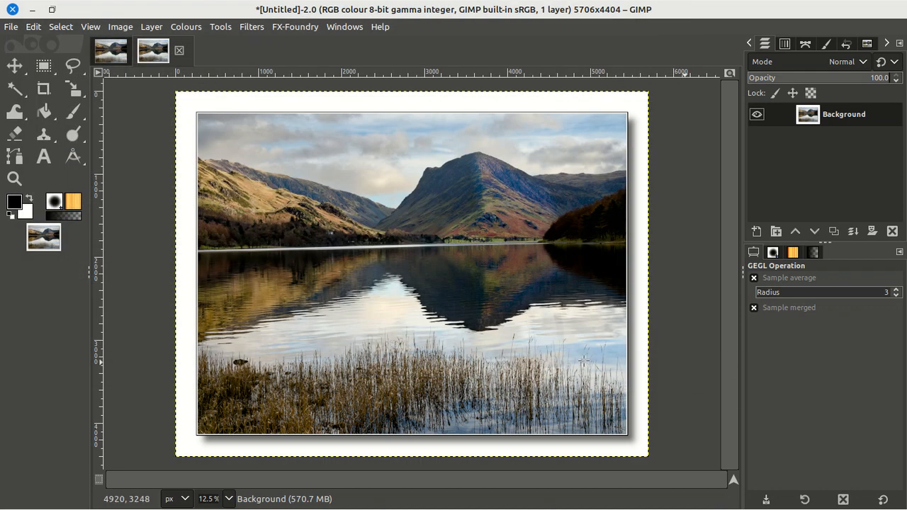